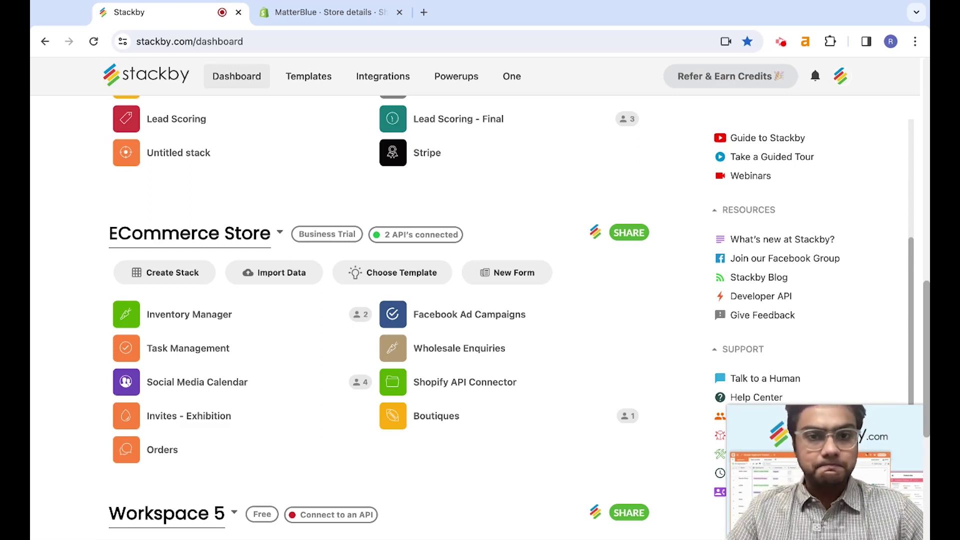
Open the Shopify integration page for the ECommerce Store workspace, searching the integrations for "Sho".
left_click(439, 234)
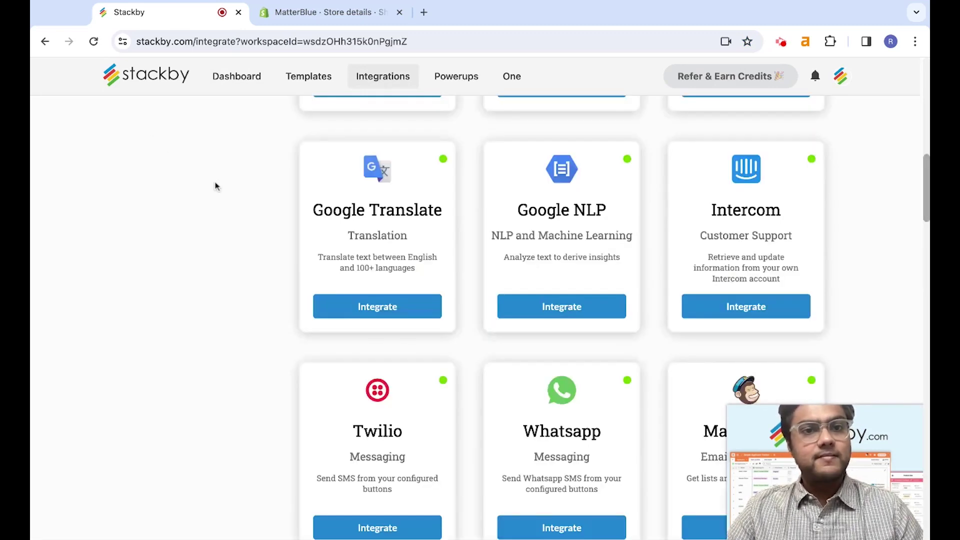
scroll(216, 186, "up", 10)
left_click(172, 143)
type("Sho")
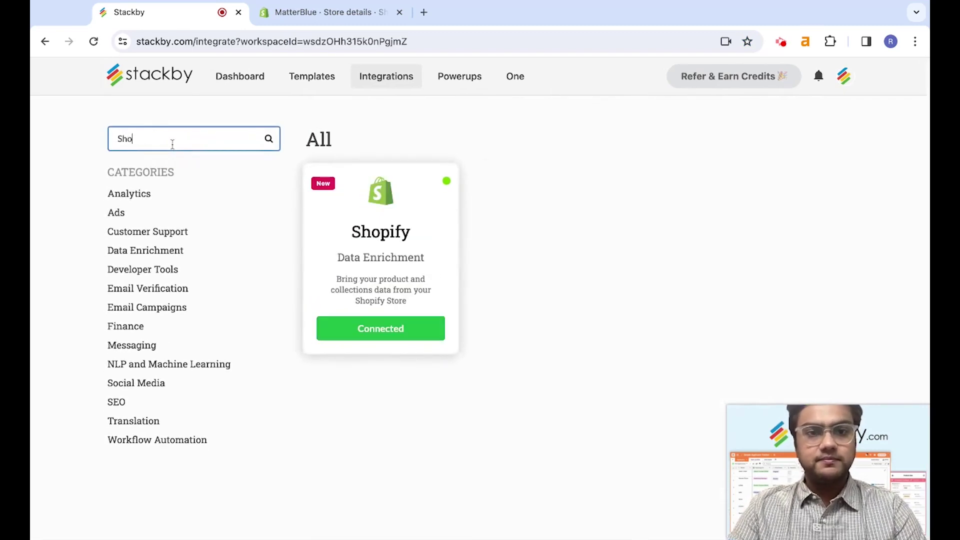
left_click(399, 330)
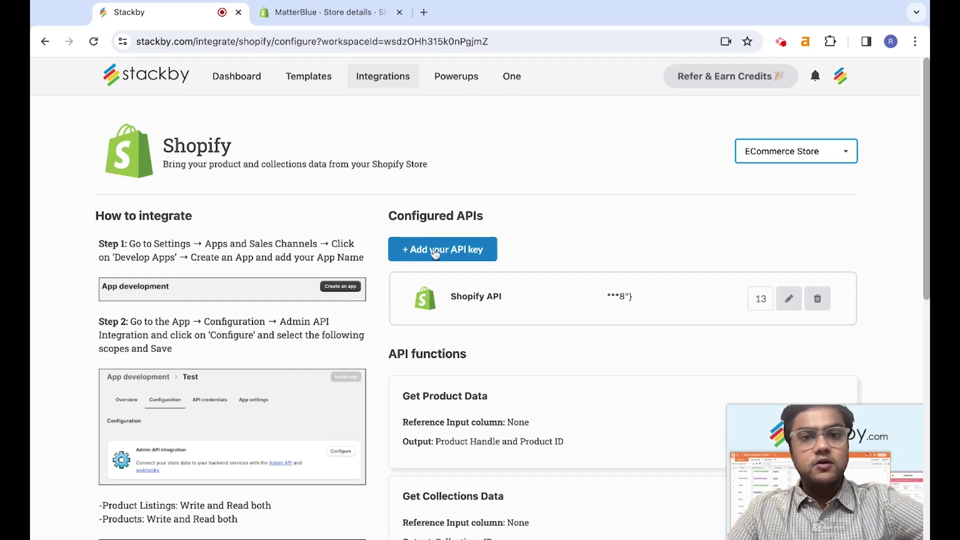
Review the access token, domain and API key fields of a new Shopify API configuration, and close the form without saving.
left_click(454, 254)
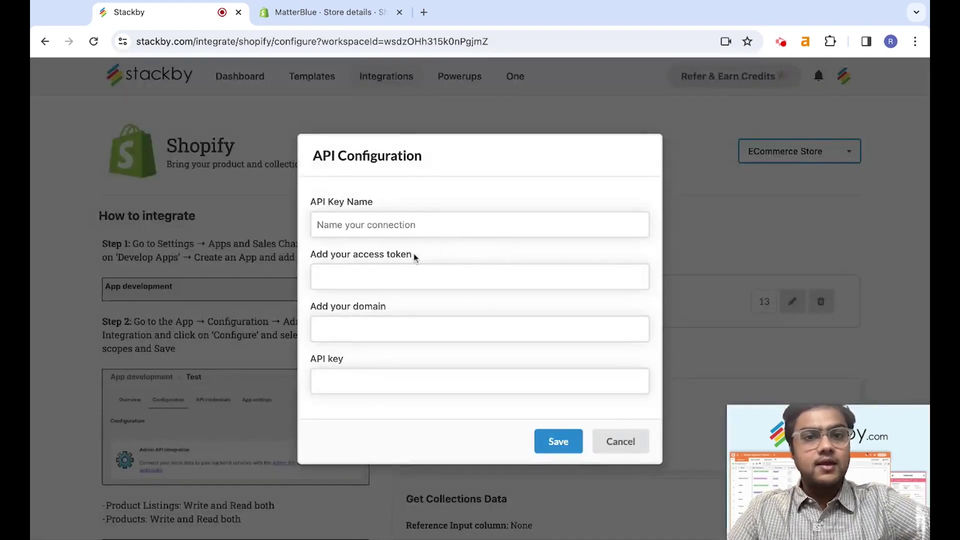
left_click(418, 275)
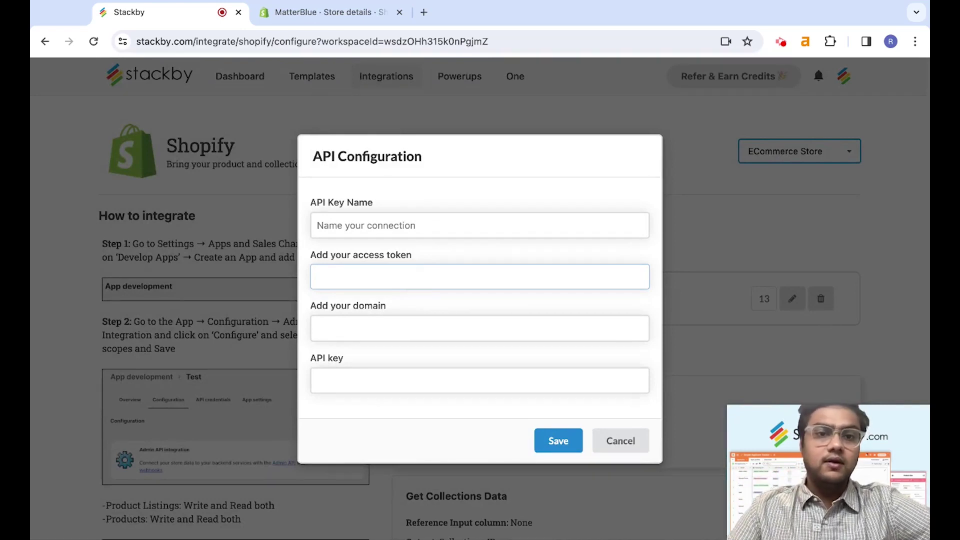
left_click(406, 374)
left_click(420, 328)
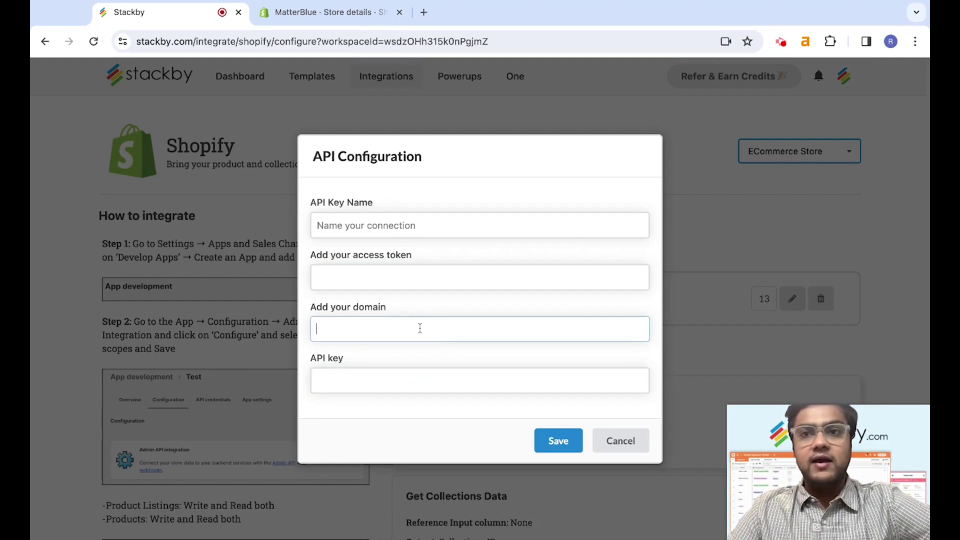
left_click(620, 441)
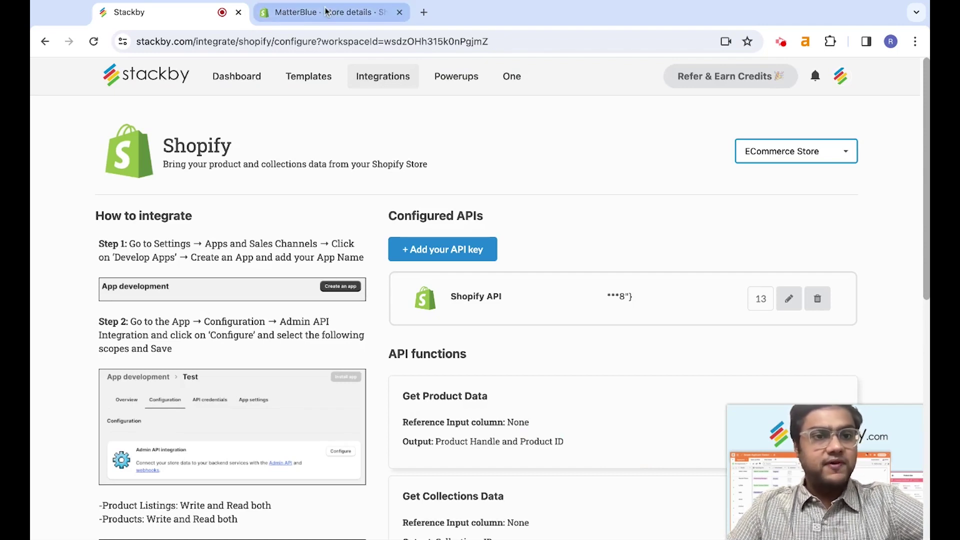
Switch to the Shopify admin and open the App development page under the apps and sales channels settings.
left_click(325, 11)
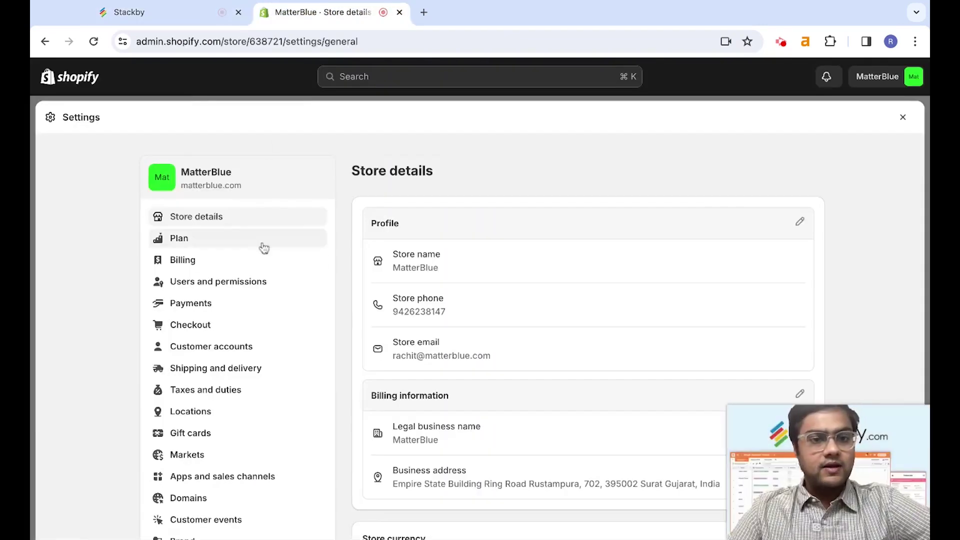
scroll(276, 439, "down", 1)
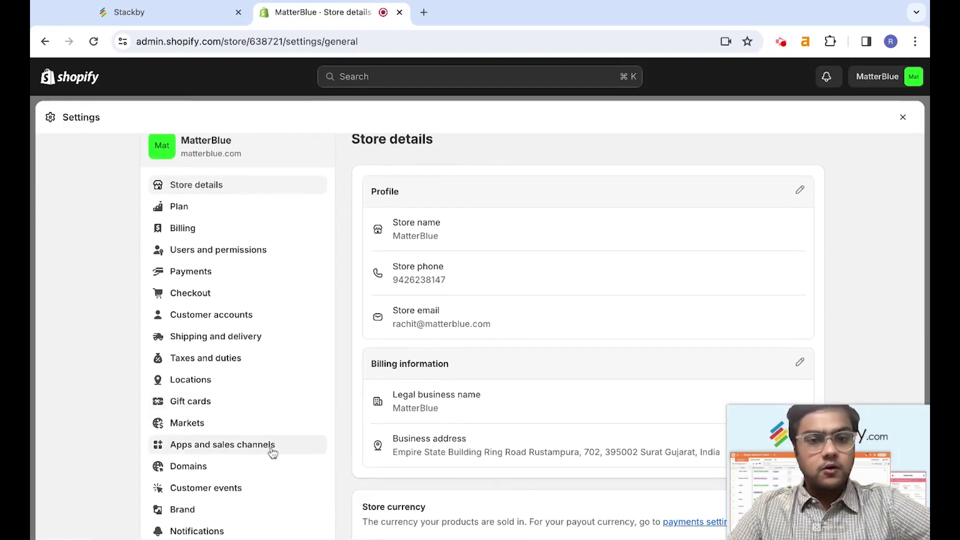
left_click(273, 452)
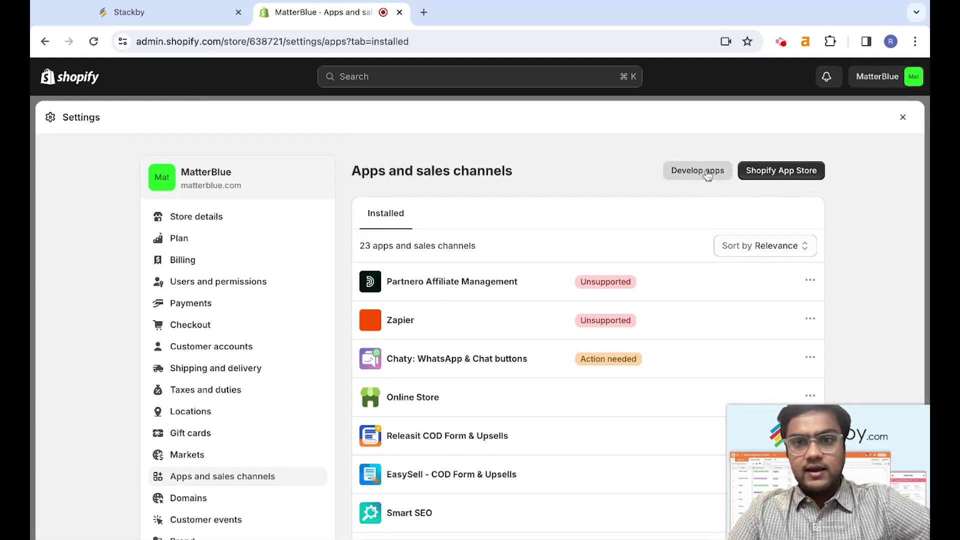
left_click(707, 174)
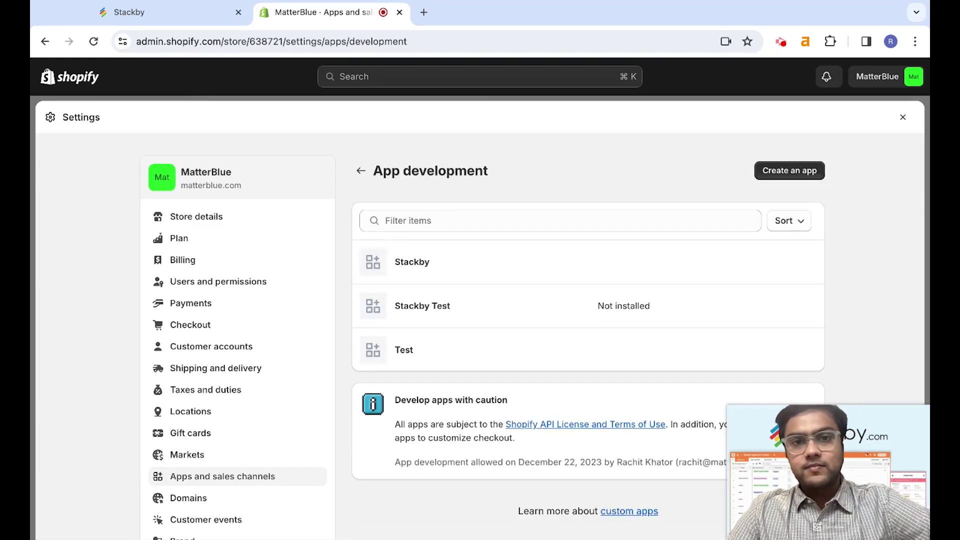
Create a custom app named "Stackby Shopify", keeping the default app developer.
left_click(795, 171)
type("Stackby ")
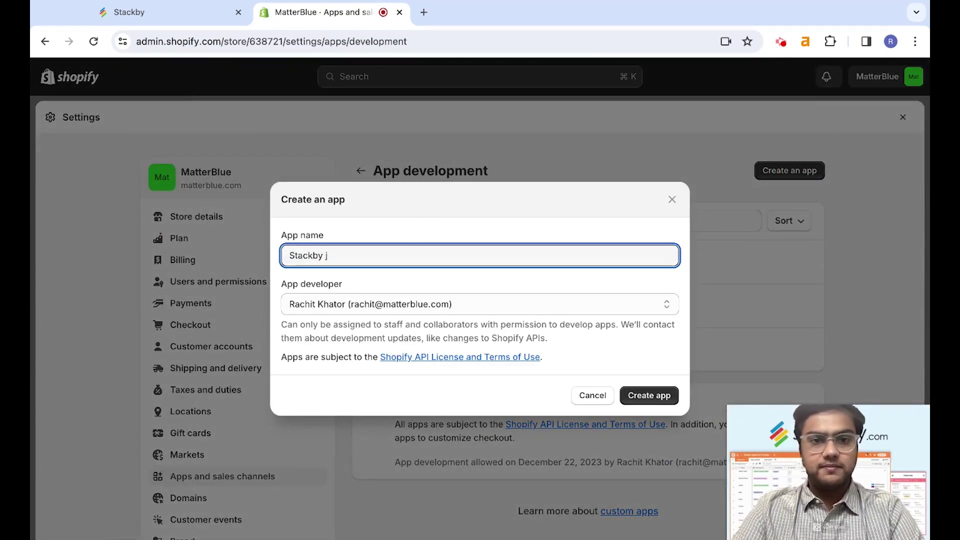
type("Shopify")
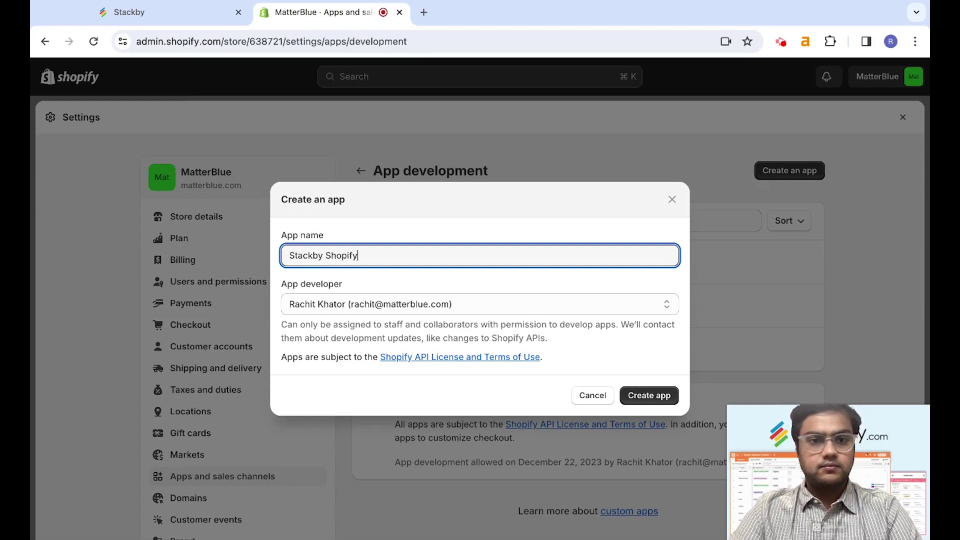
left_click(650, 395)
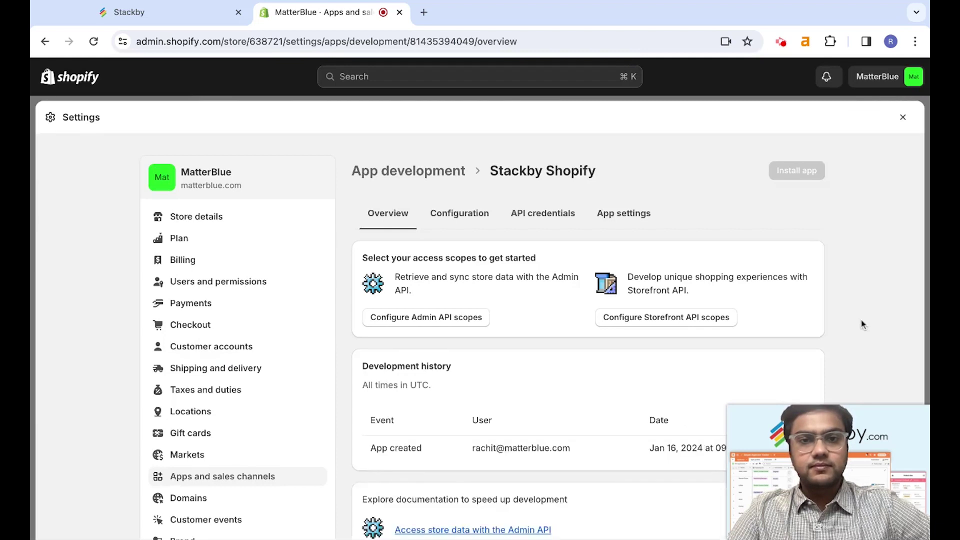
Open the Admin API integration settings in the configuration of the Stackby Shopify app.
scroll(861, 324, "down", 2)
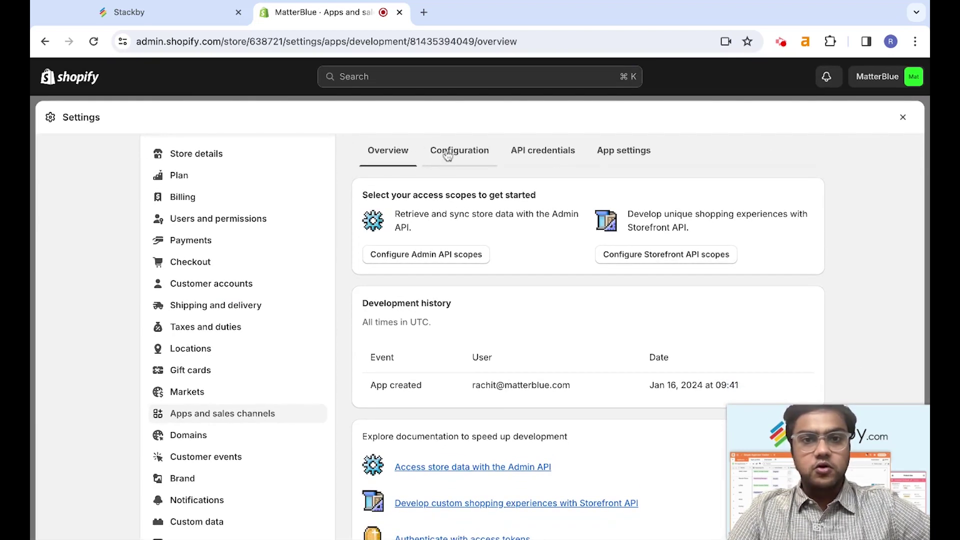
scroll(475, 171, "up", 1)
left_click(476, 190)
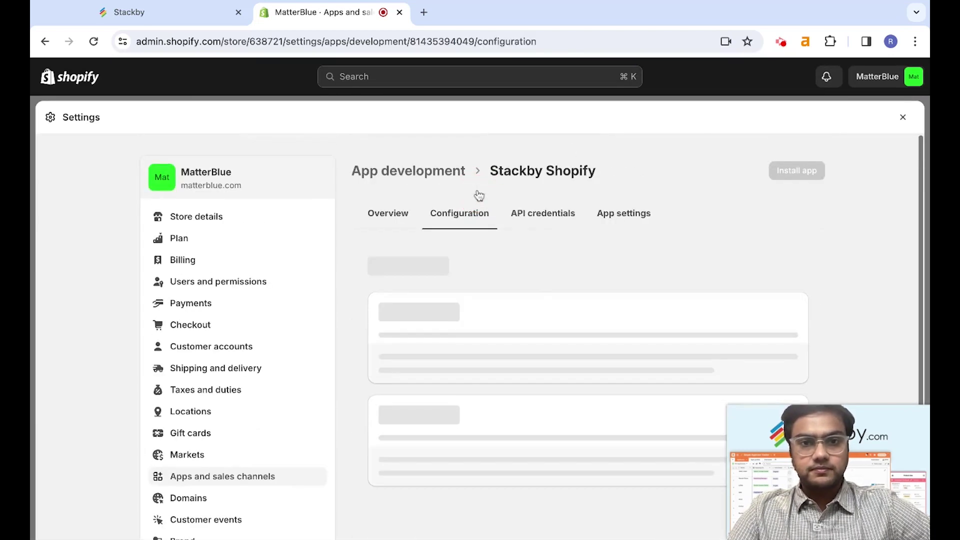
scroll(530, 266, "down", 1)
left_click_drag(448, 280, 510, 280)
left_click(561, 284)
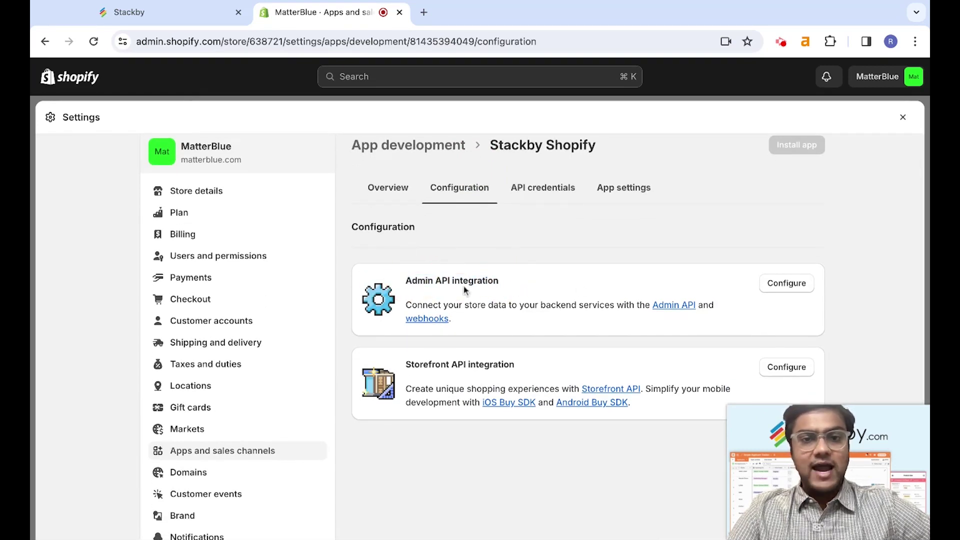
scroll(746, 313, "down", 1)
left_click(801, 279)
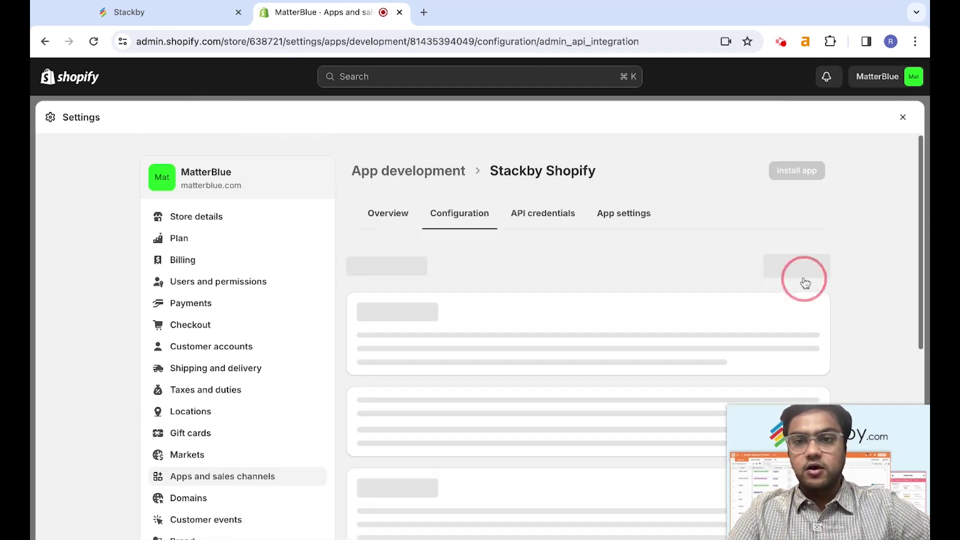
Look through the Admin API access scopes and check Stackby's integration instructions for the scopes to select.
scroll(668, 251, "down", 3)
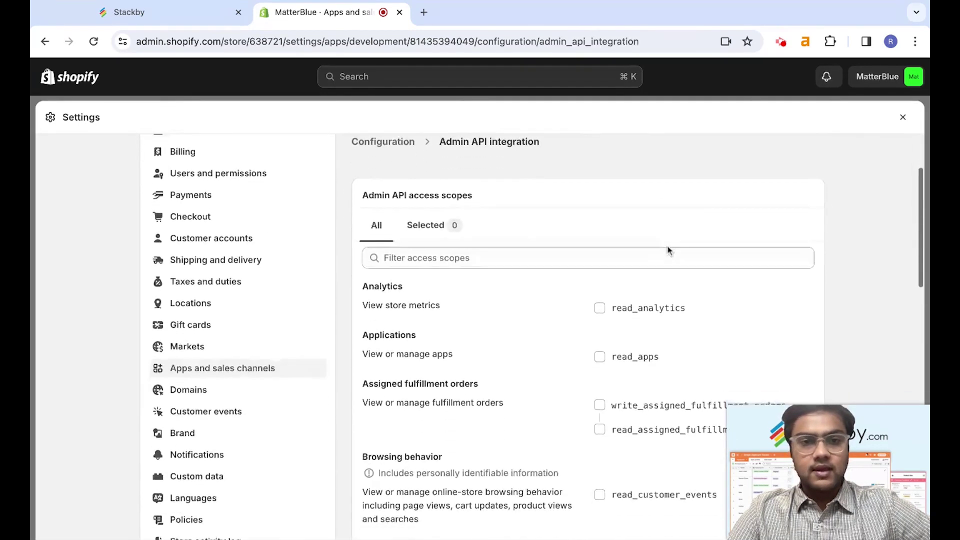
scroll(677, 280, "down", 4)
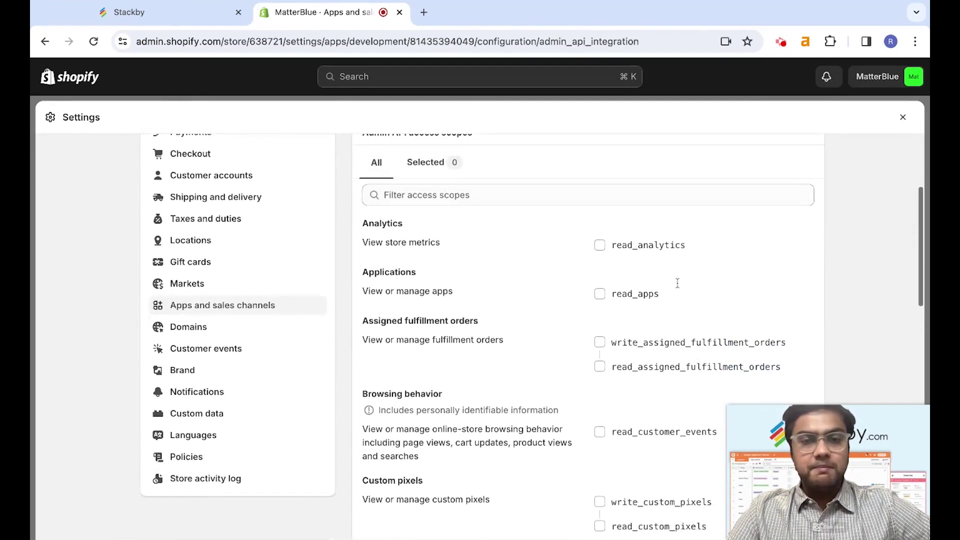
scroll(650, 260, "down", 1)
left_click(131, 12)
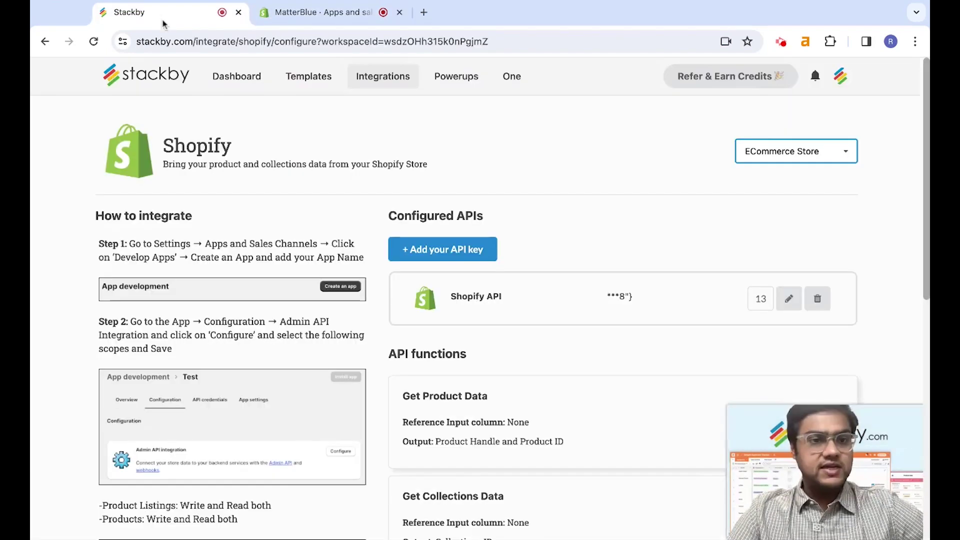
scroll(254, 342, "down", 3)
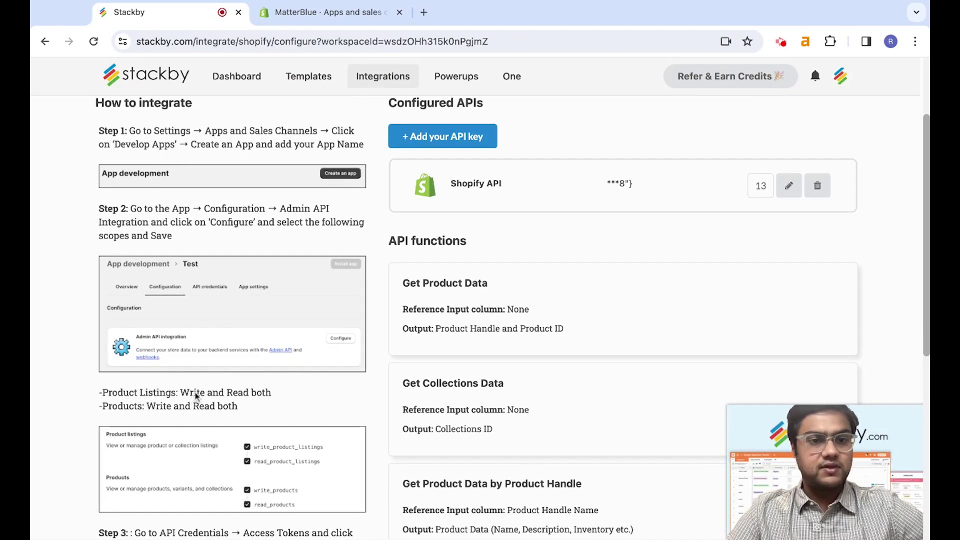
In the Shopify admin, filter the access scopes by "Produ" and enable write and read access for both product listings and products.
left_click(330, 12)
scroll(592, 318, "down", 10)
left_click(461, 196)
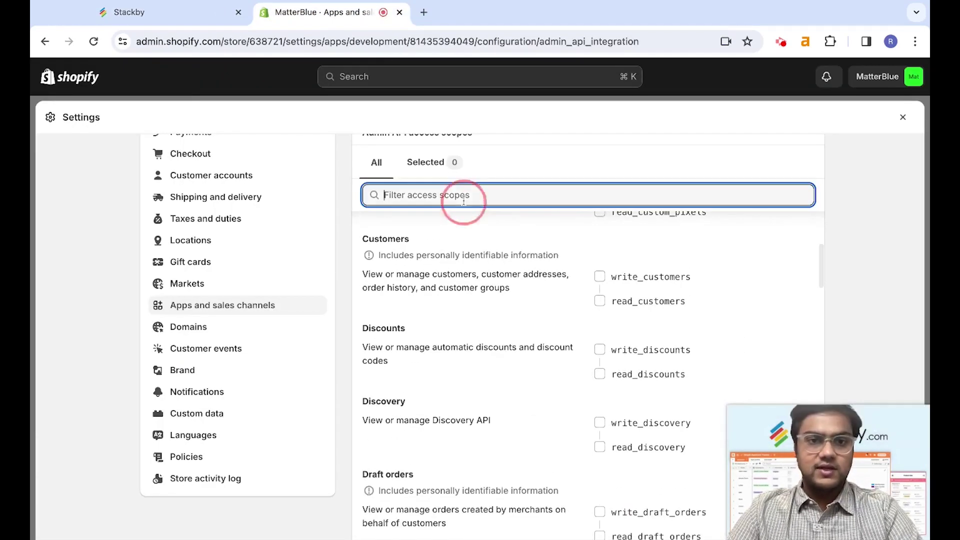
type("Produ")
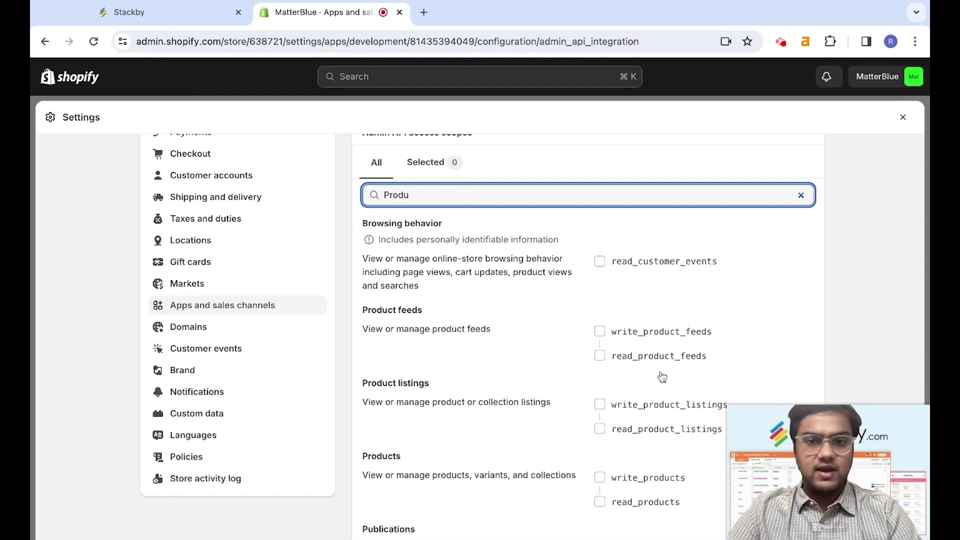
scroll(662, 377, "down", 1)
left_click(599, 363)
left_click(601, 388)
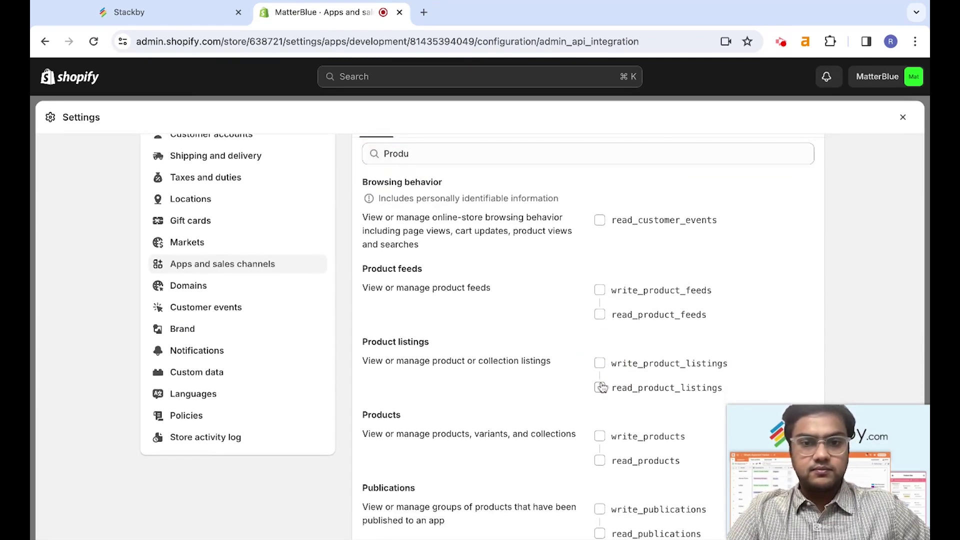
left_click(599, 364)
left_click(600, 434)
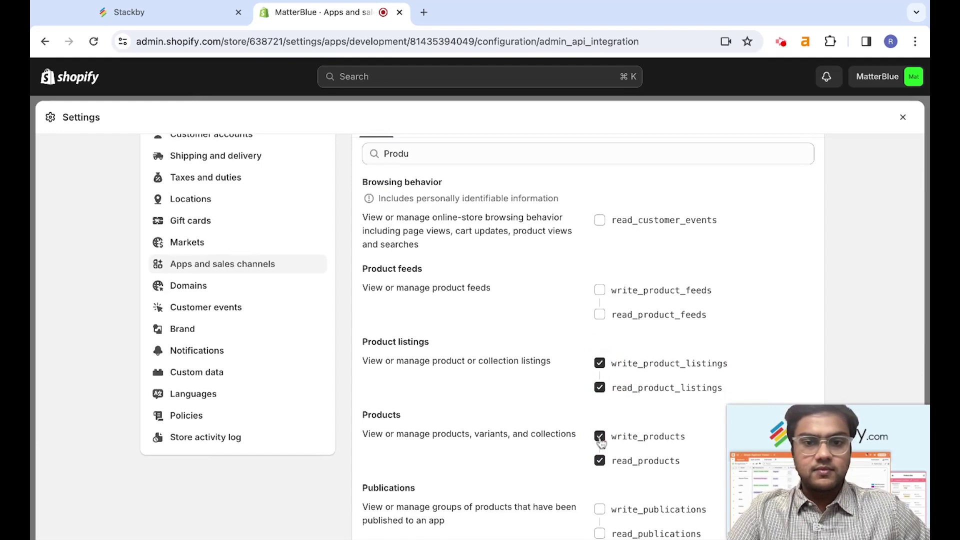
Save the Admin API access scopes and return to the app's configuration overview.
scroll(696, 439, "down", 3)
scroll(697, 438, "down", 12)
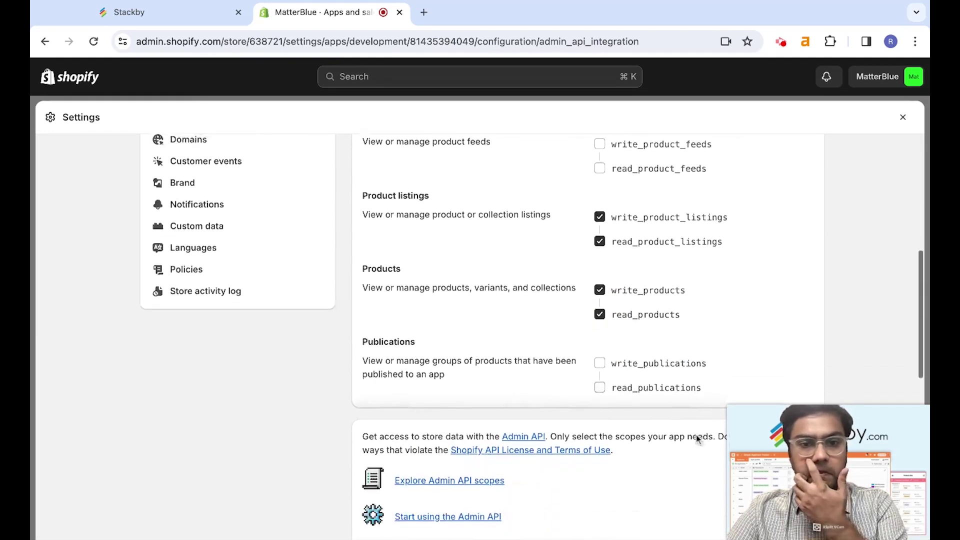
scroll(799, 322, "up", 15)
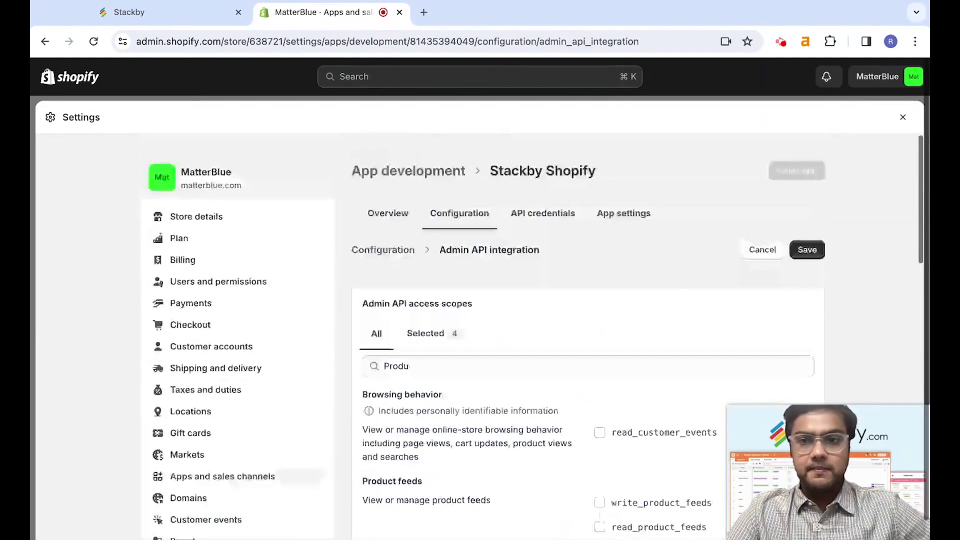
left_click(820, 251)
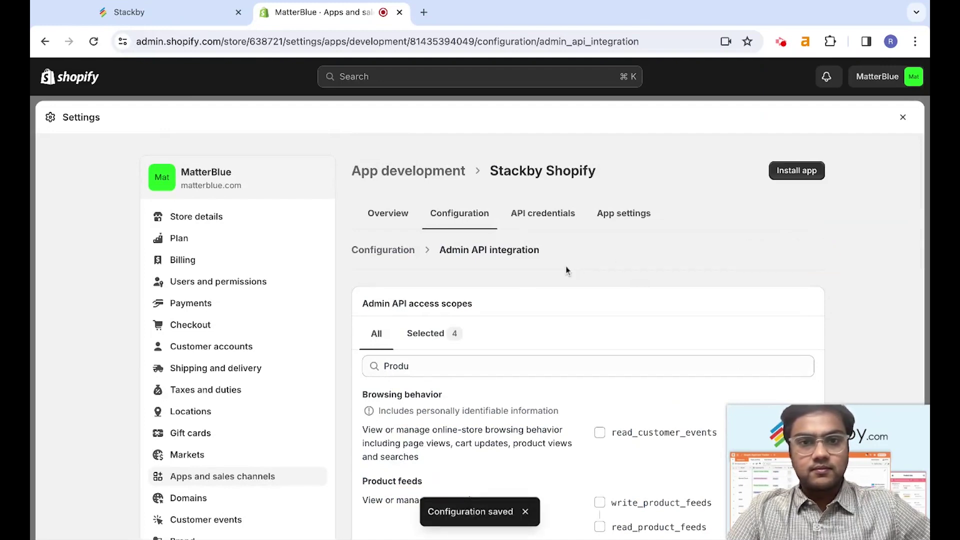
left_click(396, 252)
scroll(591, 286, "down", 2)
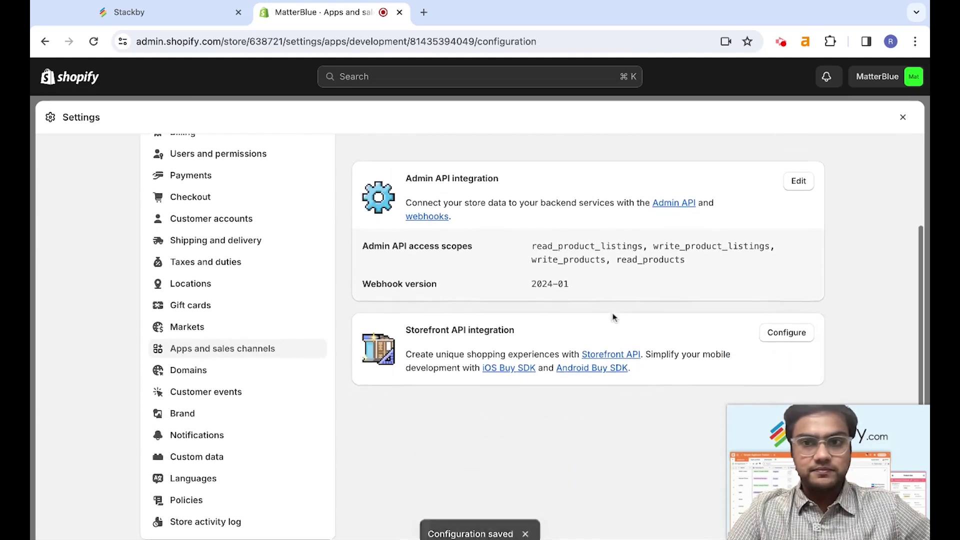
scroll(565, 260, "up", 3)
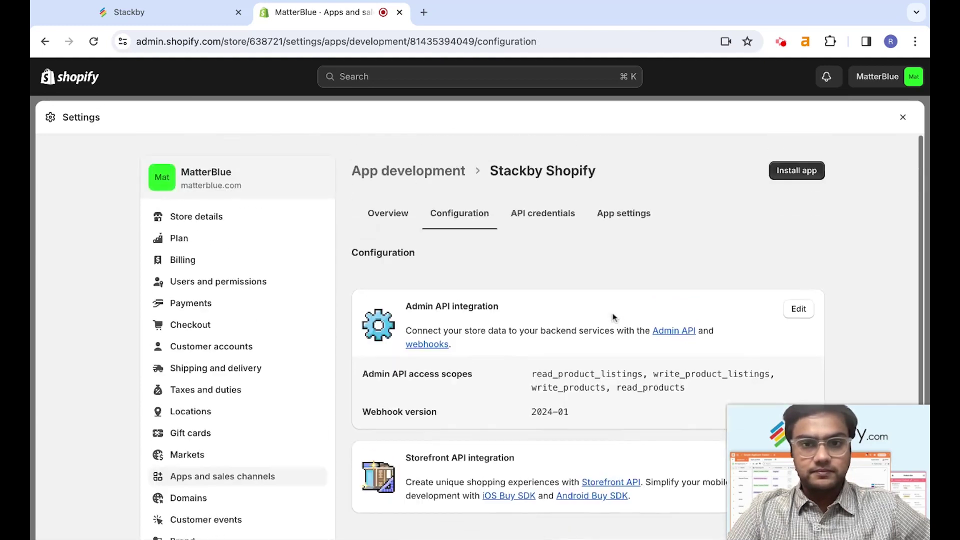
Install the Stackby Shopify app on the MatterBlue store from its API credentials page.
left_click(561, 224)
scroll(561, 224, "down", 1)
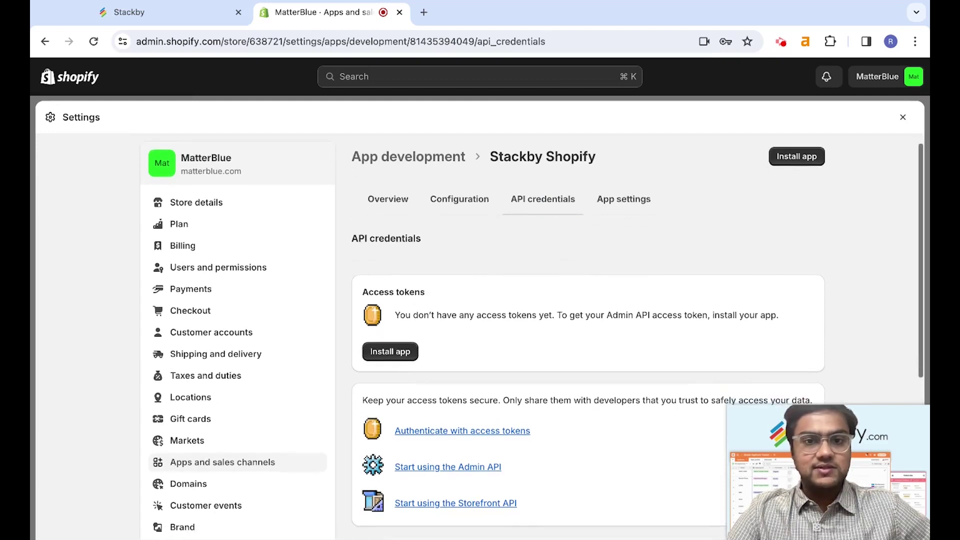
scroll(542, 205, "down", 2)
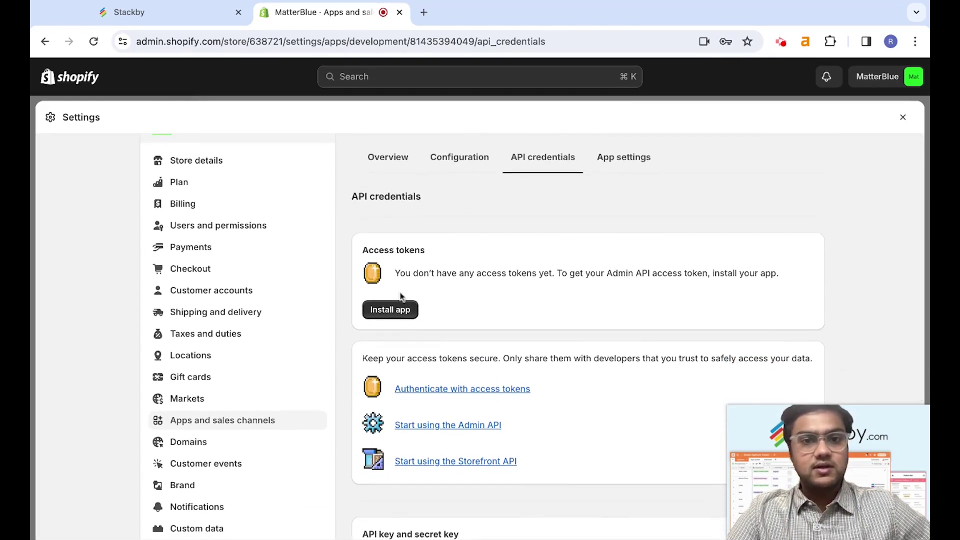
left_click(401, 310)
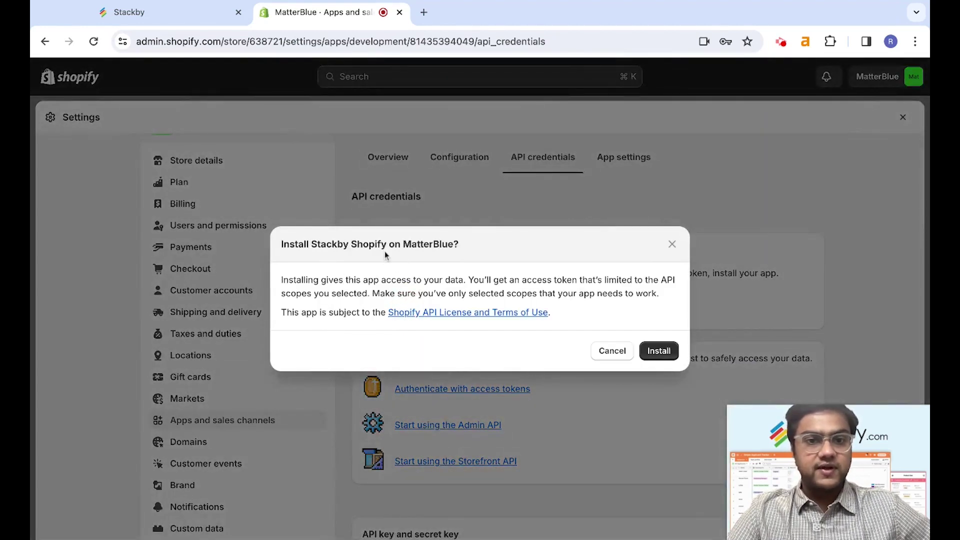
left_click(660, 350)
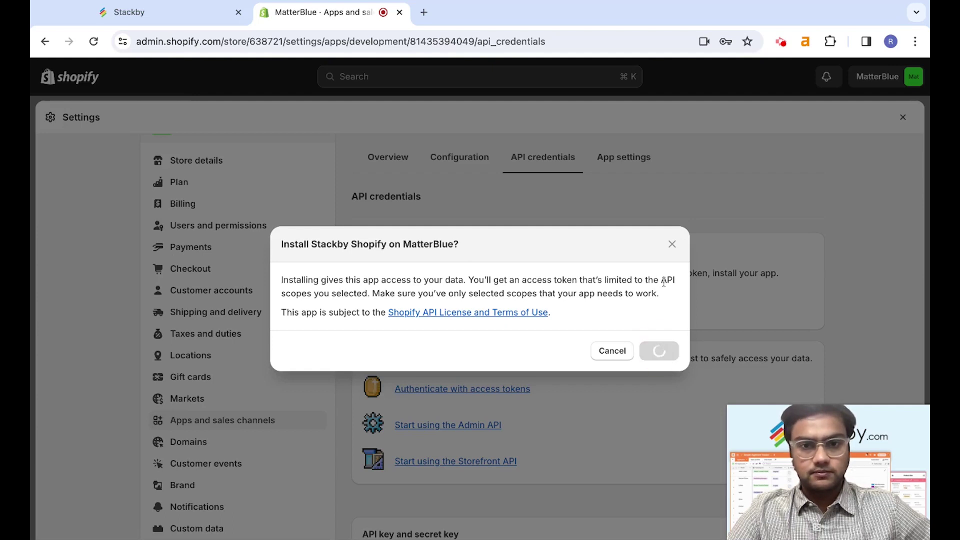
Reveal and copy the Admin API access token in Shopify, and paste it as the access token of a new API configuration in Stackby.
scroll(451, 297, "down", 1)
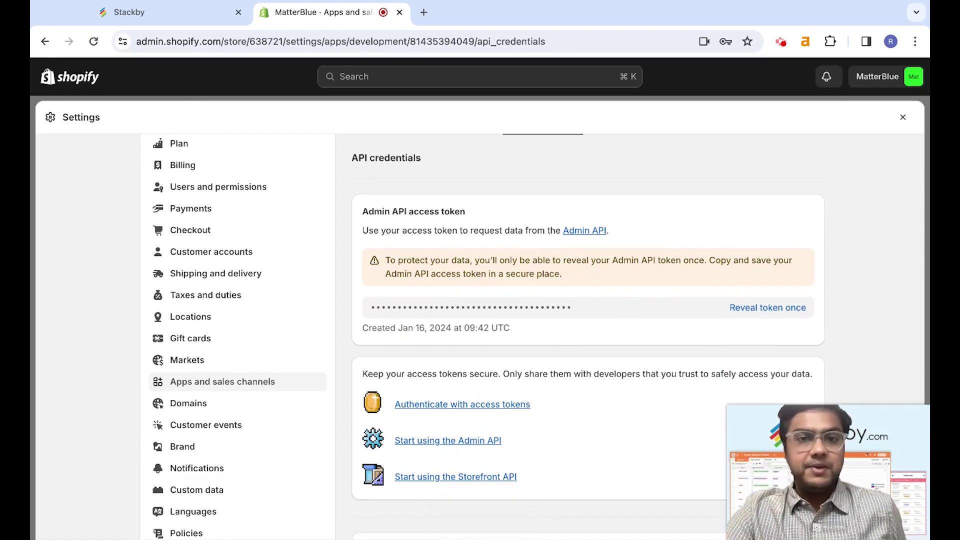
left_click(753, 310)
double_click(584, 308)
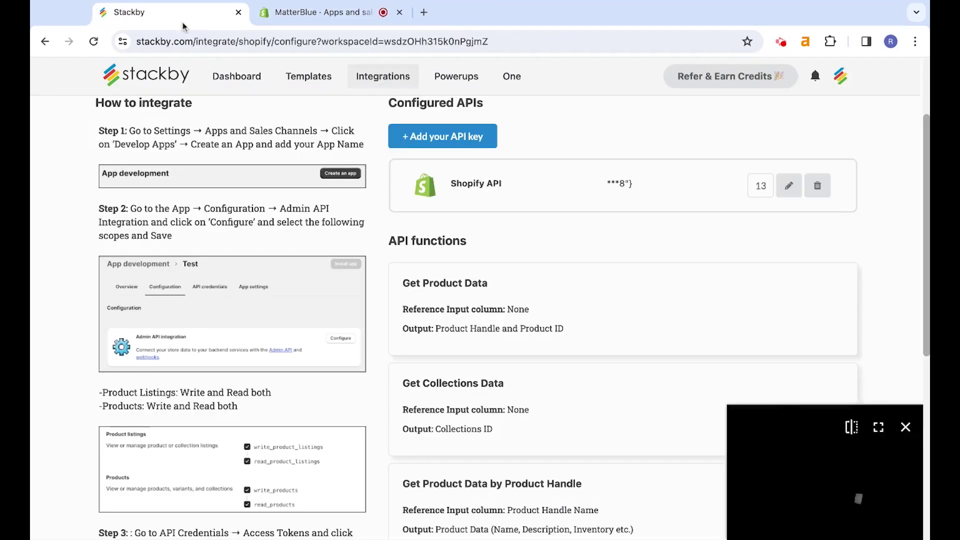
left_click(150, 12)
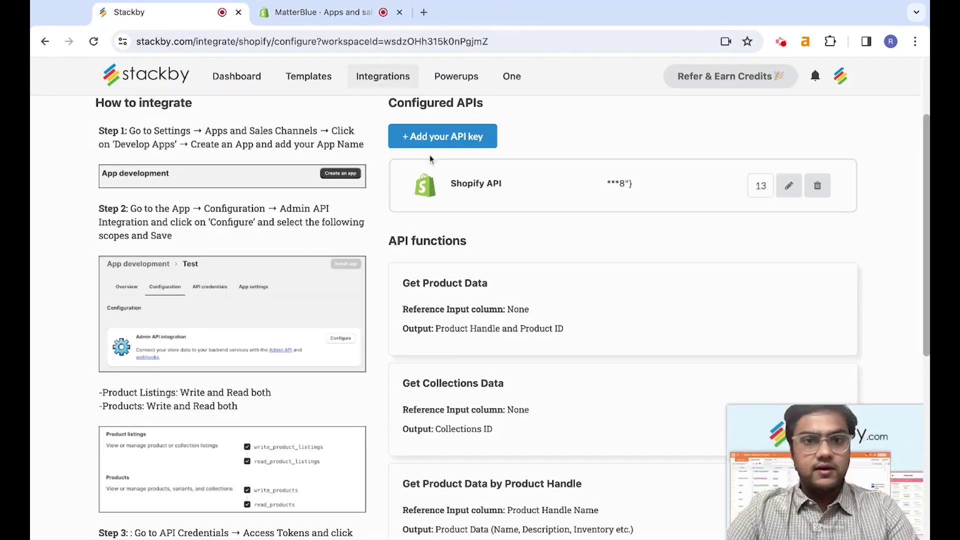
left_click(453, 136)
left_click(413, 276)
key("ctrl+v")
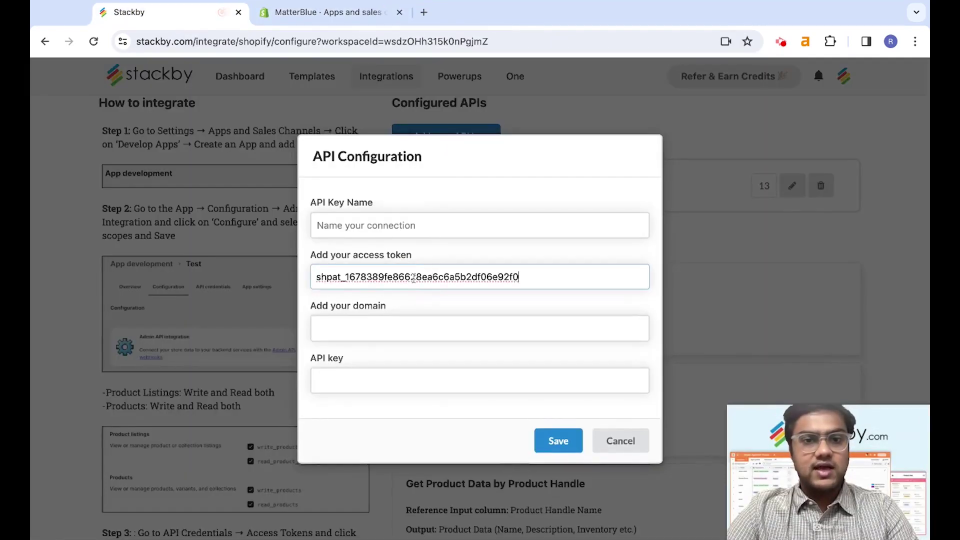
Name the API key "Shopify 2" and enter matterblue.com as its domain.
left_click(407, 231)
type("Shopify 2")
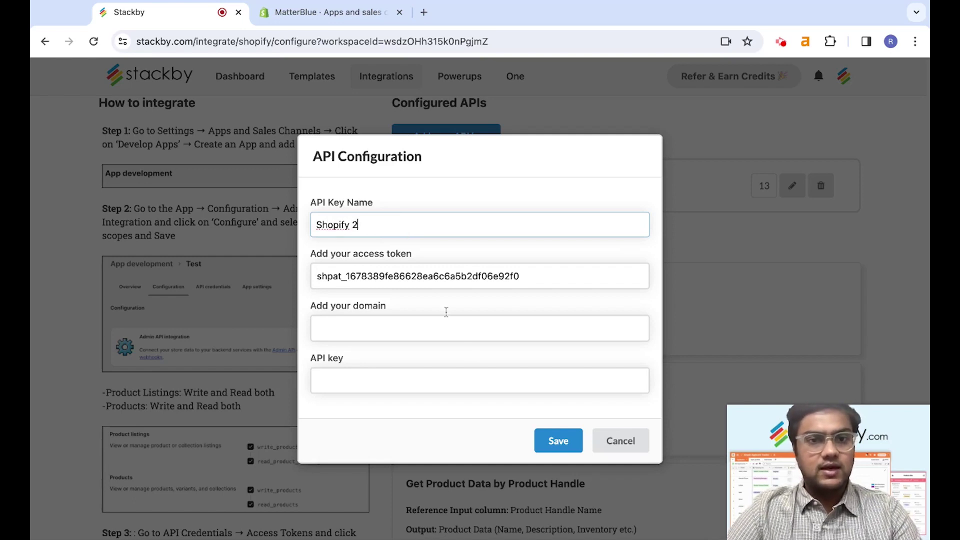
left_click(412, 335)
type("matterblue.com")
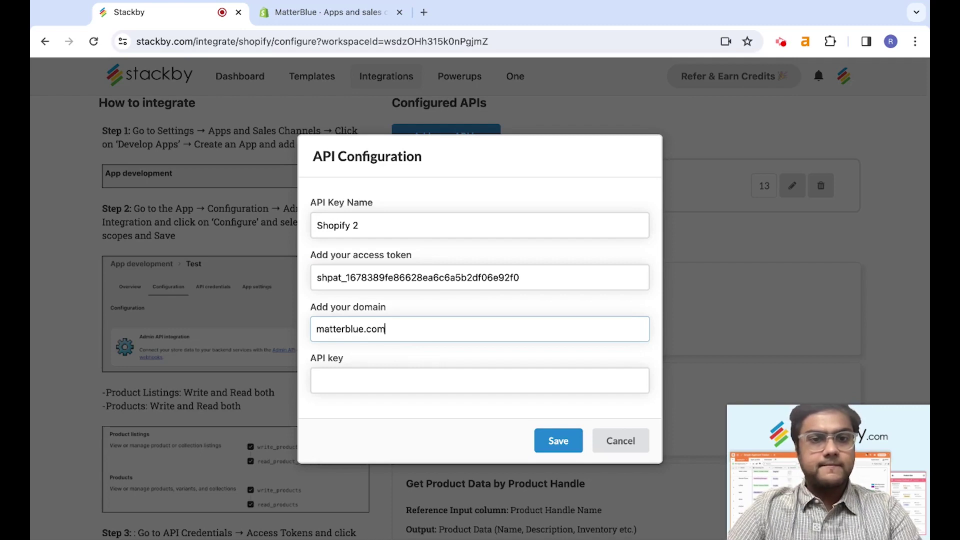
Switch to the Shopify admin and copy the API key from the Stackby Shopify app's credentials.
left_click(415, 370)
left_click(320, 12)
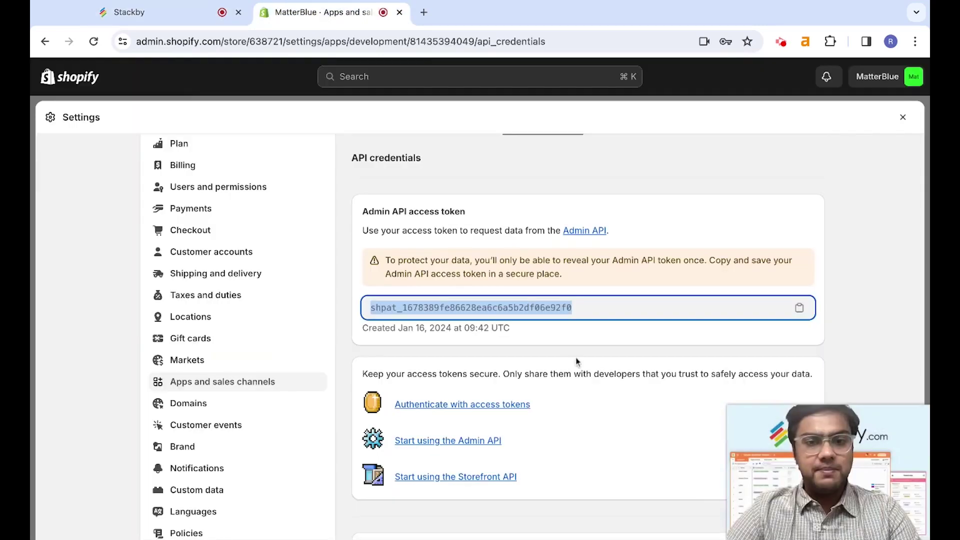
scroll(576, 361, "up", 2)
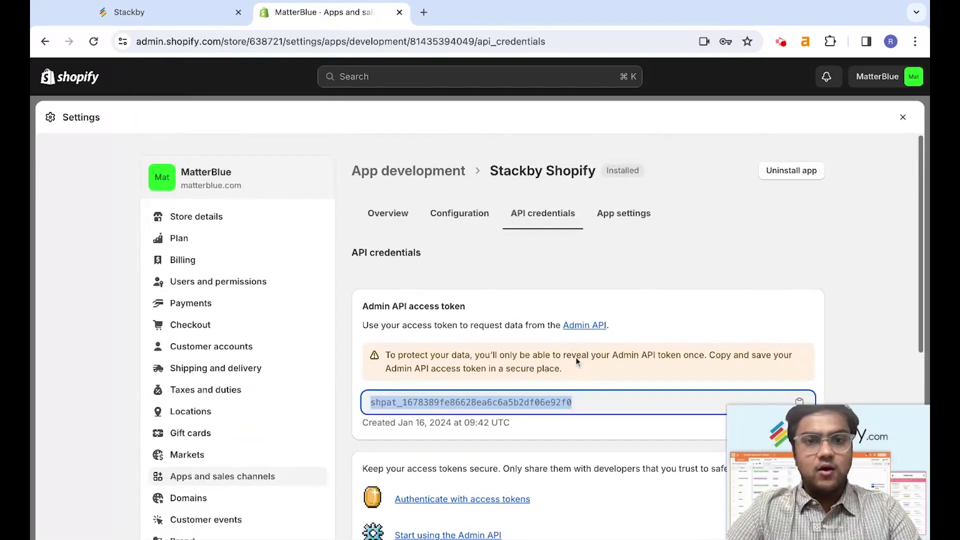
left_click(482, 225)
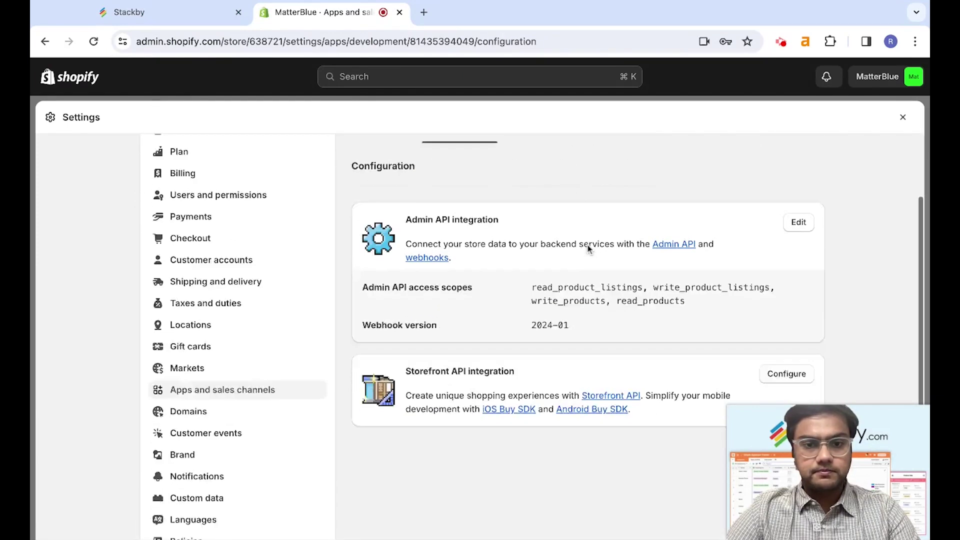
left_click(533, 216)
scroll(559, 312, "down", 3)
scroll(559, 312, "down", 3)
scroll(535, 325, "up", 6)
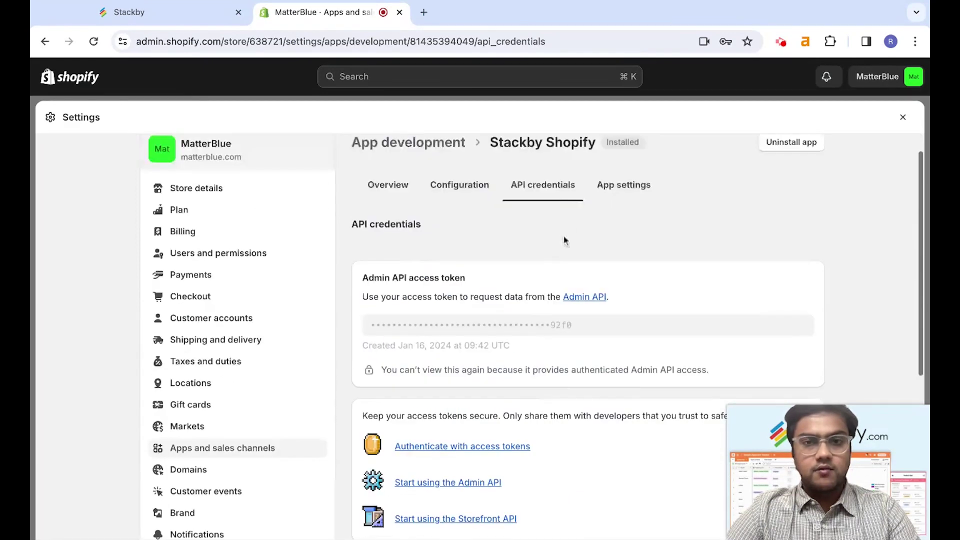
scroll(547, 198, "down", 6)
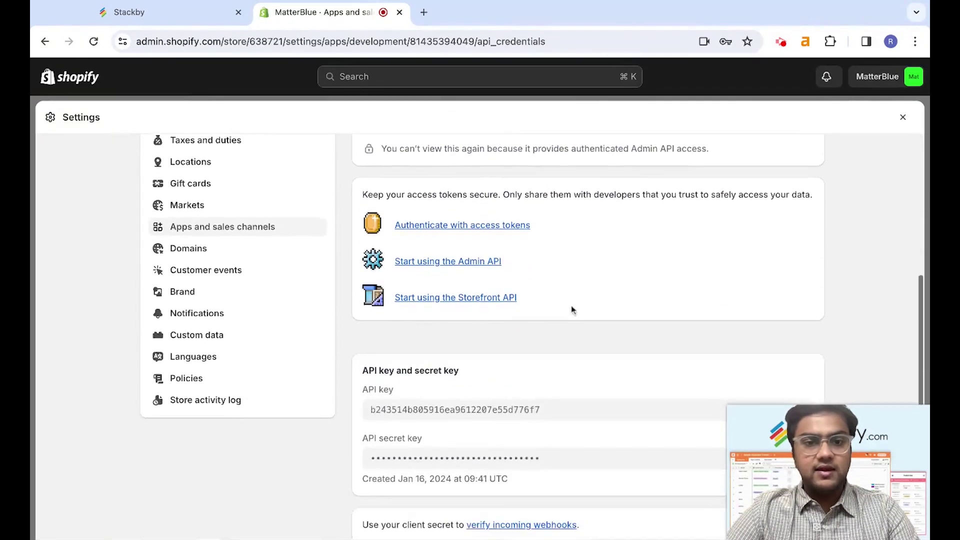
double_click(480, 340)
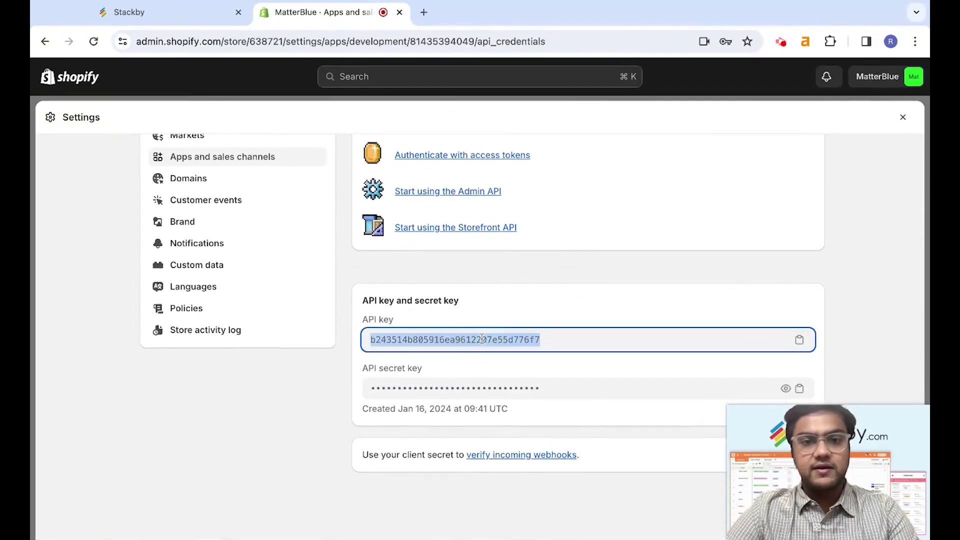
key("ctrl+c")
Return to Stackby, paste the copied API key into the API configuration and save it.
key("ctrl+shift+Tab")
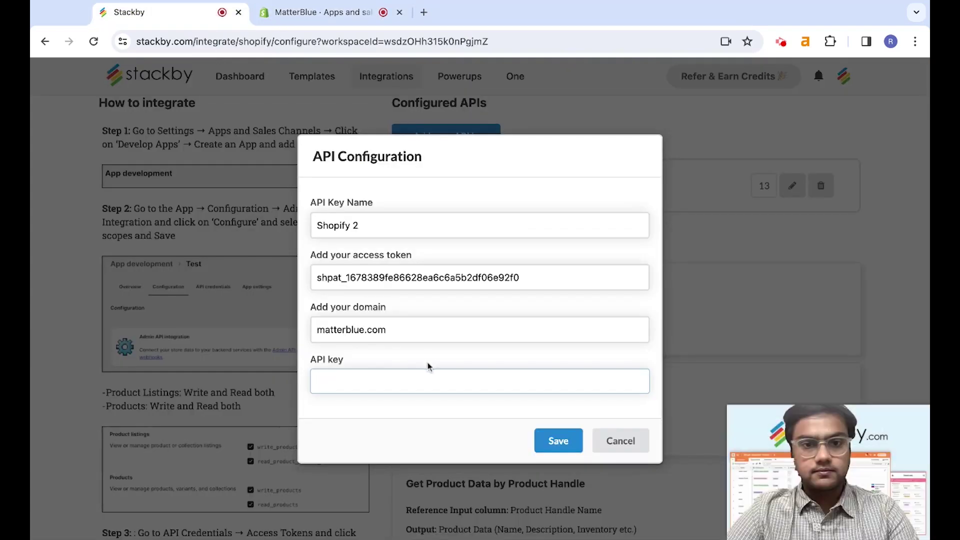
key("ctrl+v")
left_click(557, 441)
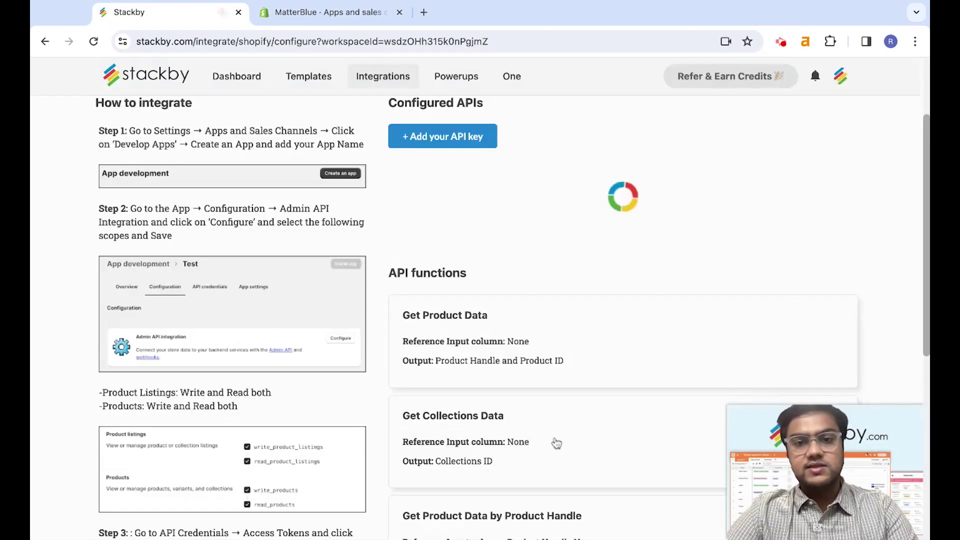
From the Stackby dashboard, open the Shopify API Connector stack in the ECommerce Store workspace.
scroll(570, 333, "up", 1)
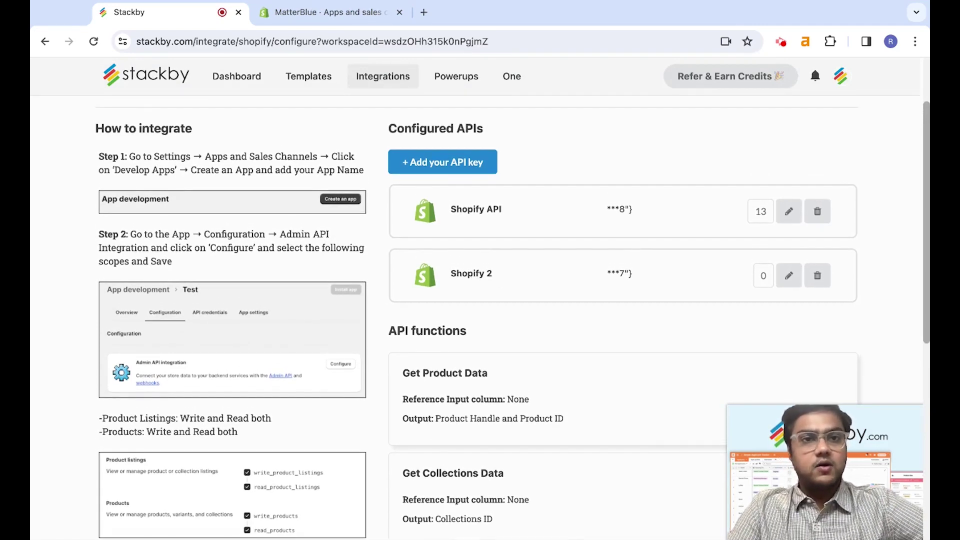
left_click(250, 77)
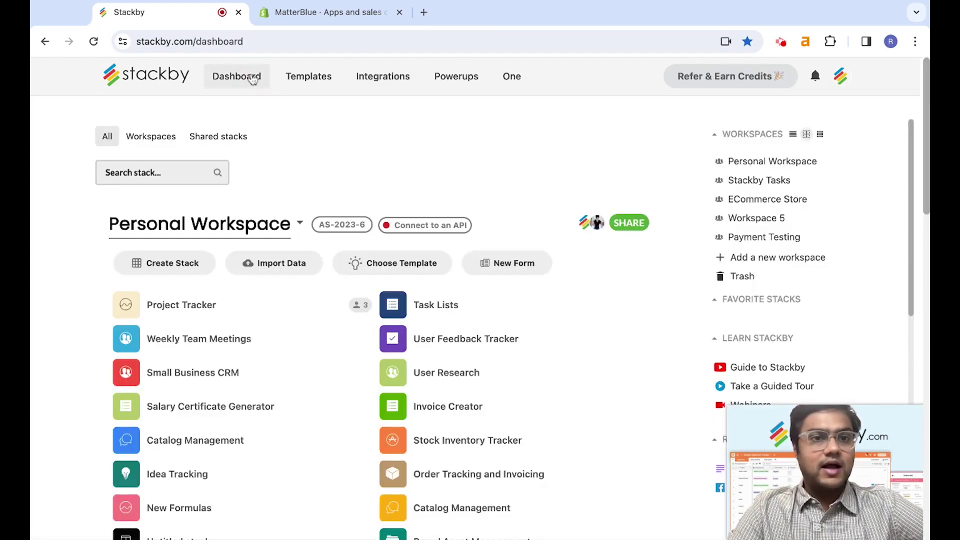
scroll(514, 397, "down", 12)
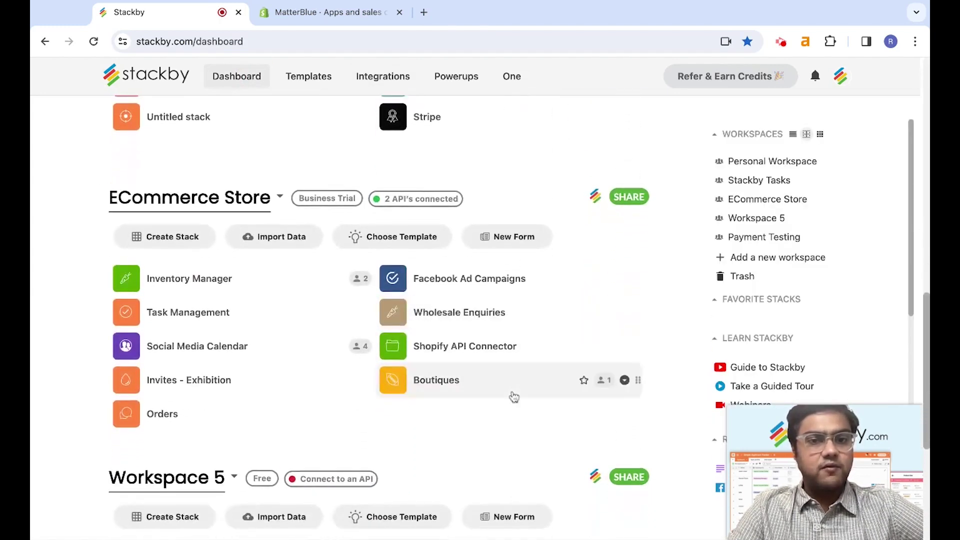
left_click(507, 361)
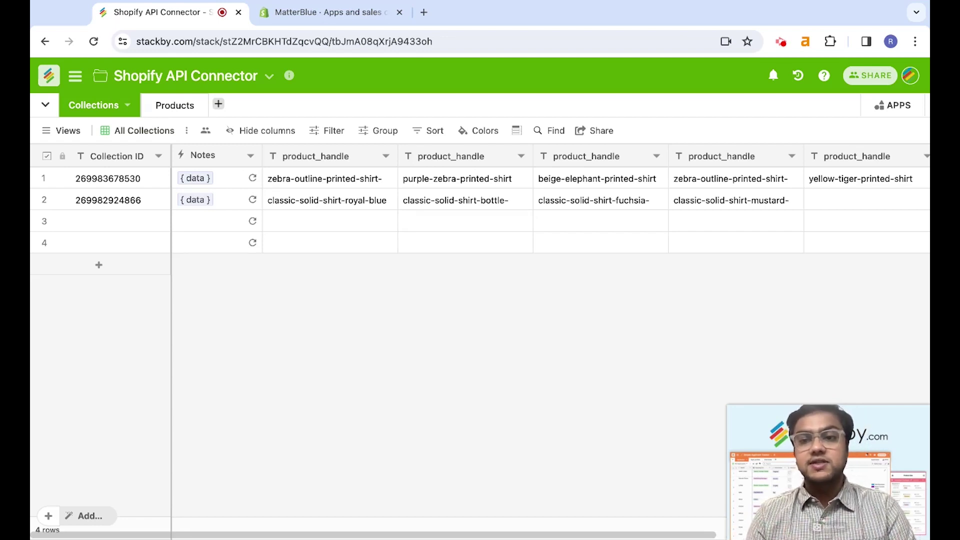
Switch to the Shopify admin, leave the settings and open the Tie & Dyes product collection.
left_click(134, 225)
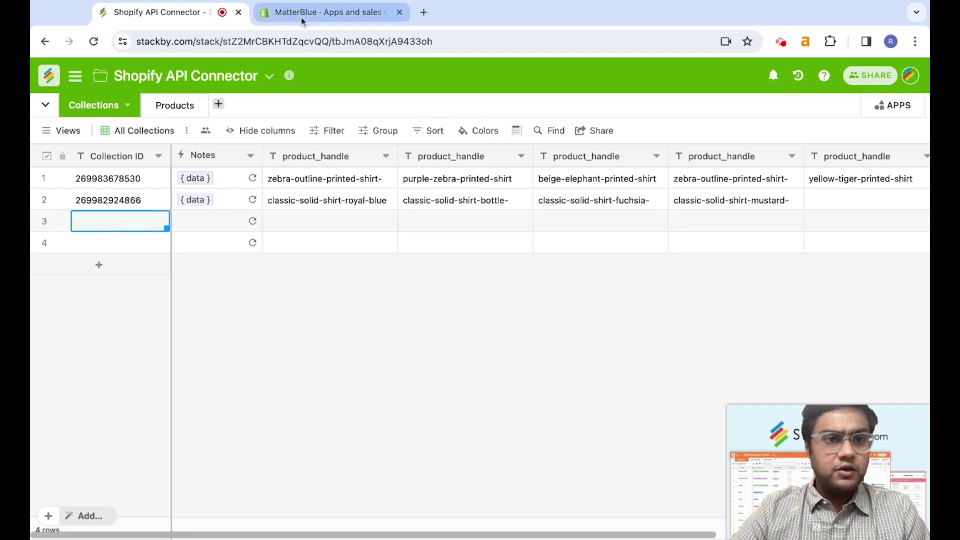
left_click(325, 12)
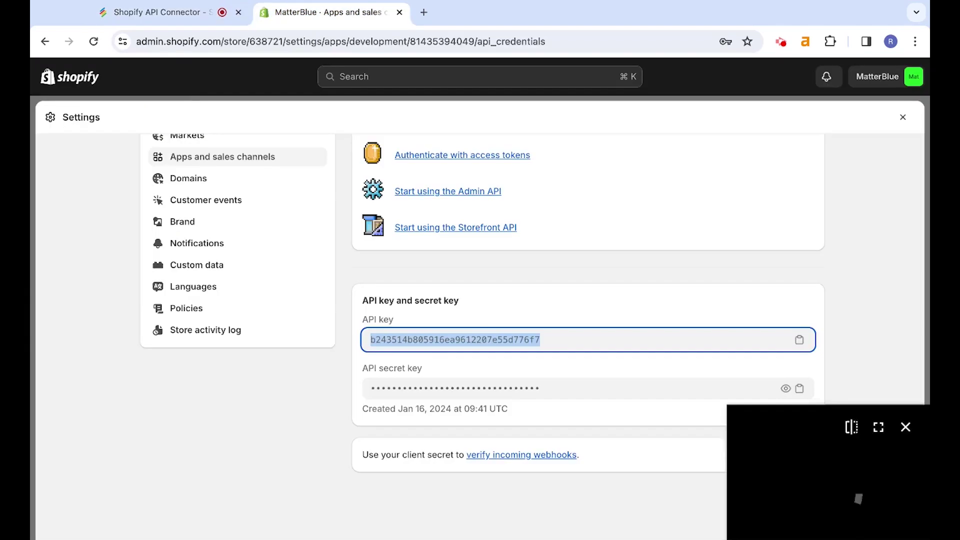
left_click(901, 123)
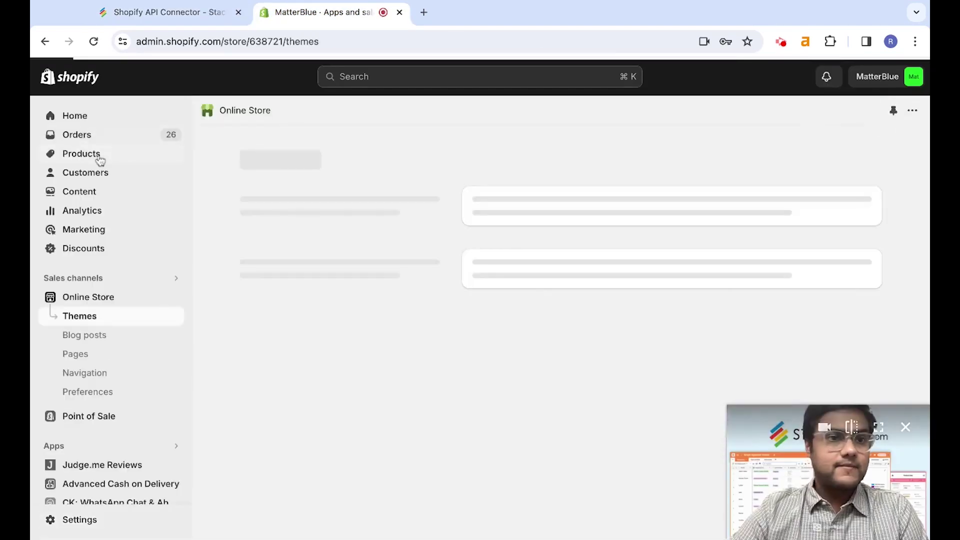
left_click(111, 134)
left_click(112, 154)
left_click(112, 199)
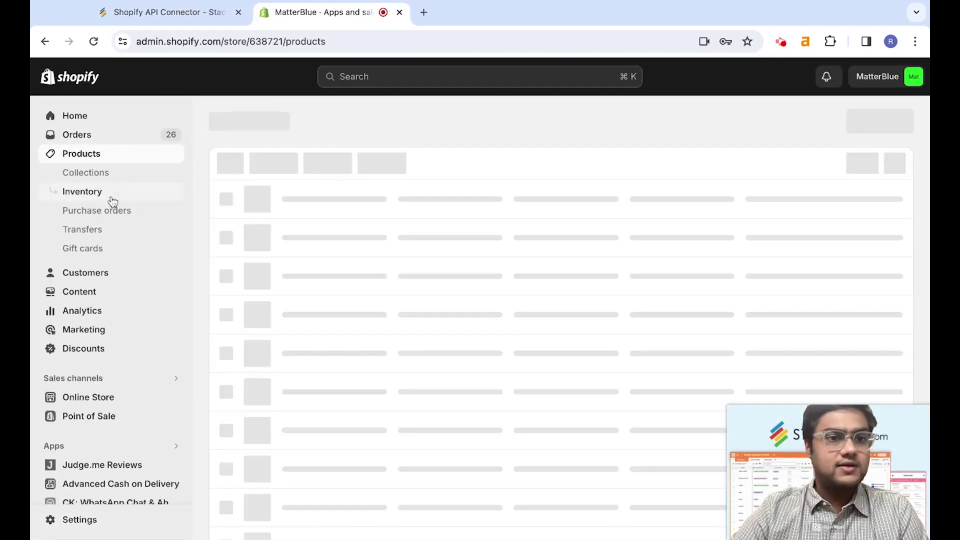
left_click(128, 181)
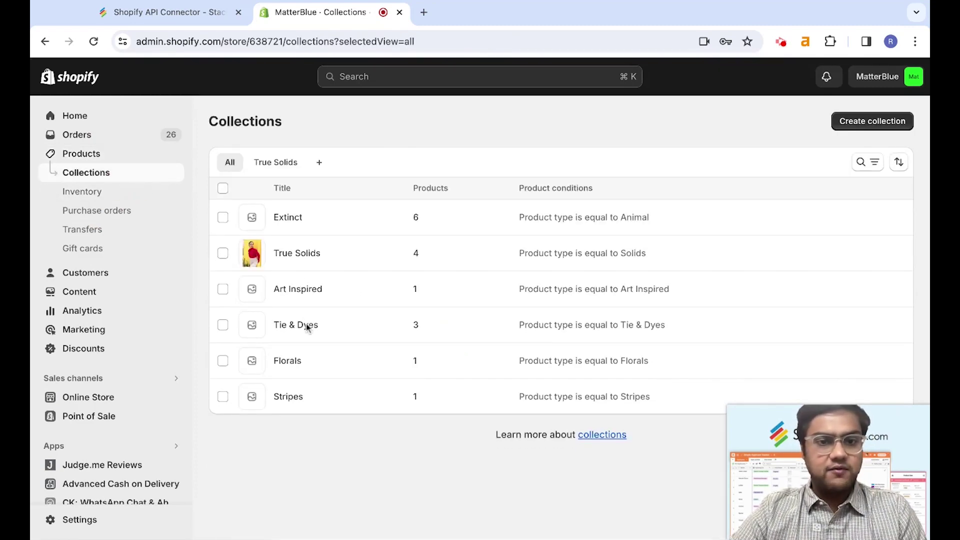
left_click(262, 331)
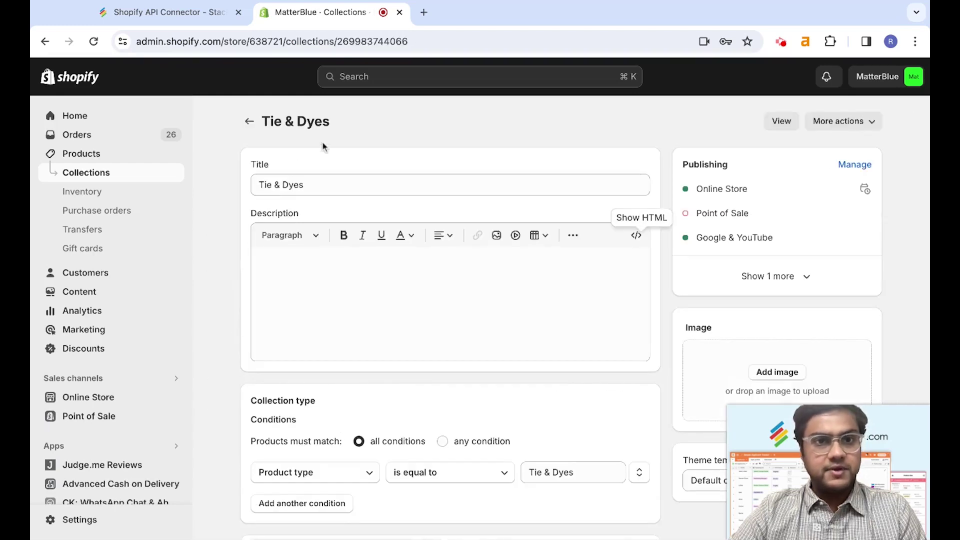
left_click(337, 42)
left_click(337, 43)
left_click_drag(337, 44, 439, 48)
key("ctrl+c")
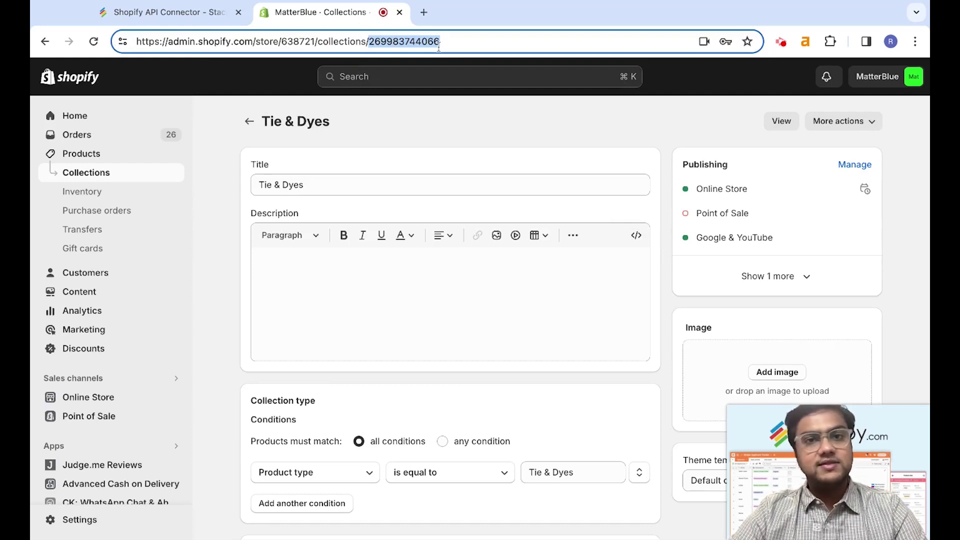
left_click(204, 11)
double_click(133, 225)
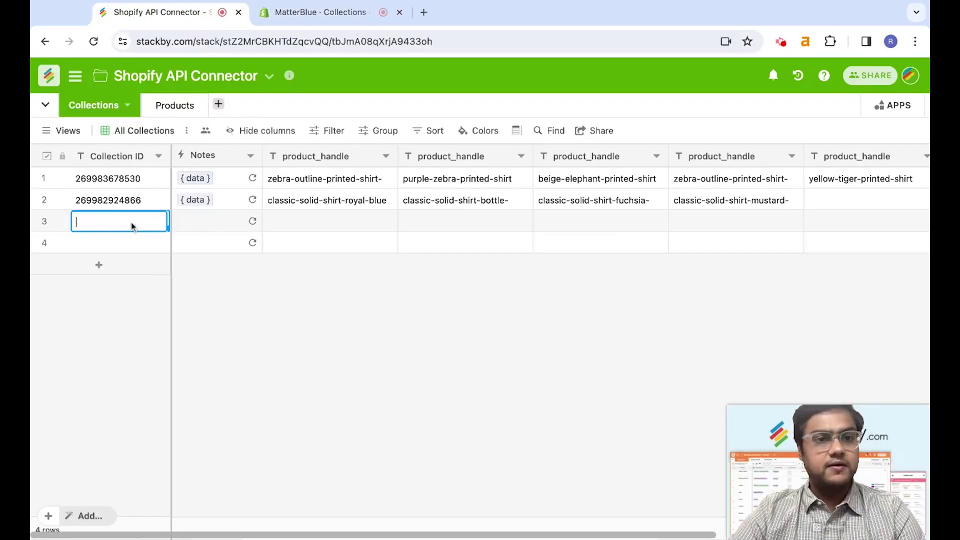
key("ctrl+v")
key("Return")
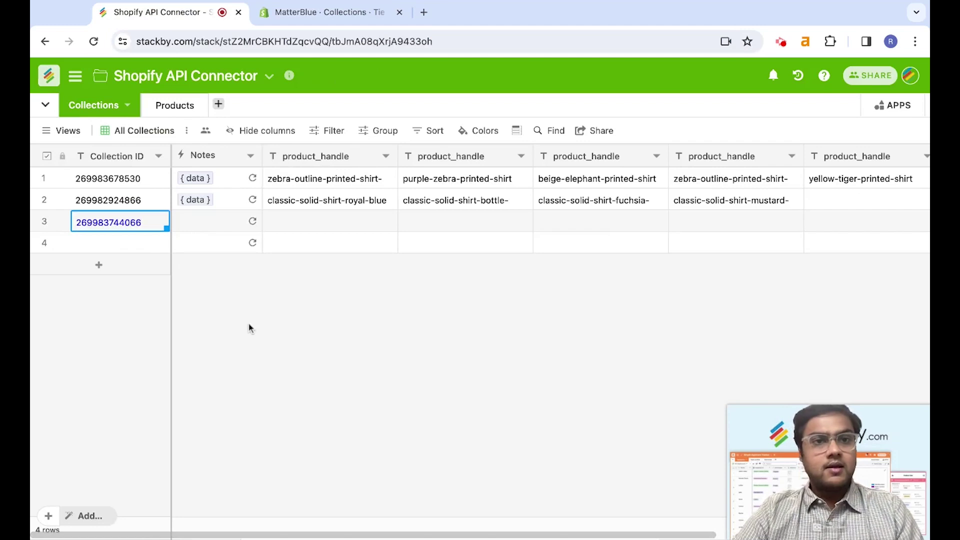
Check the Shopify API connection settings of the Notes column and rename the column "Collection API".
double_click(203, 156)
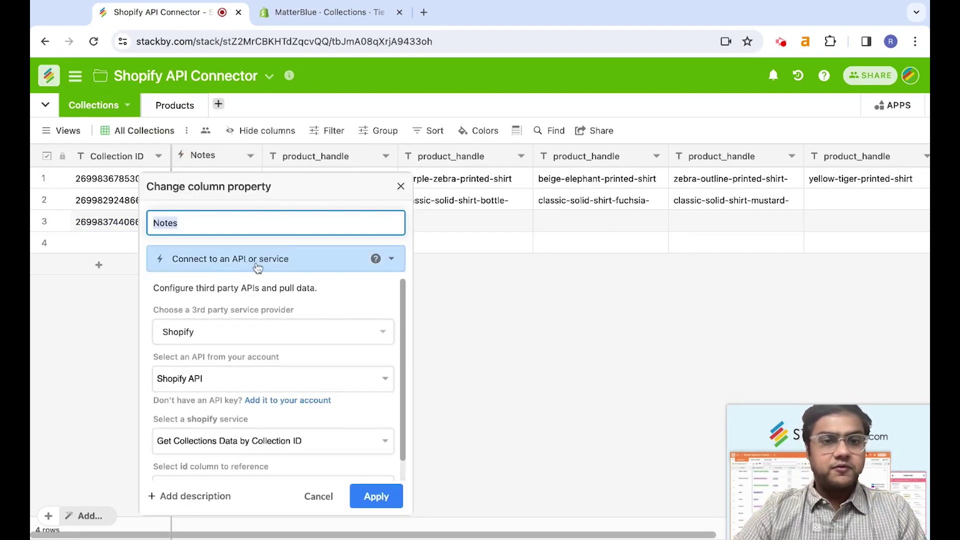
scroll(250, 300, "down", 1)
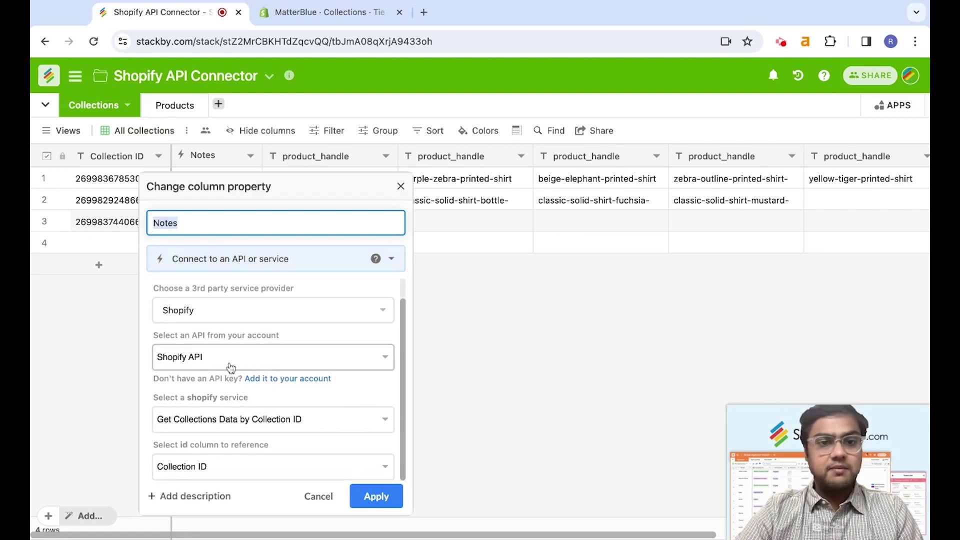
left_click(273, 357)
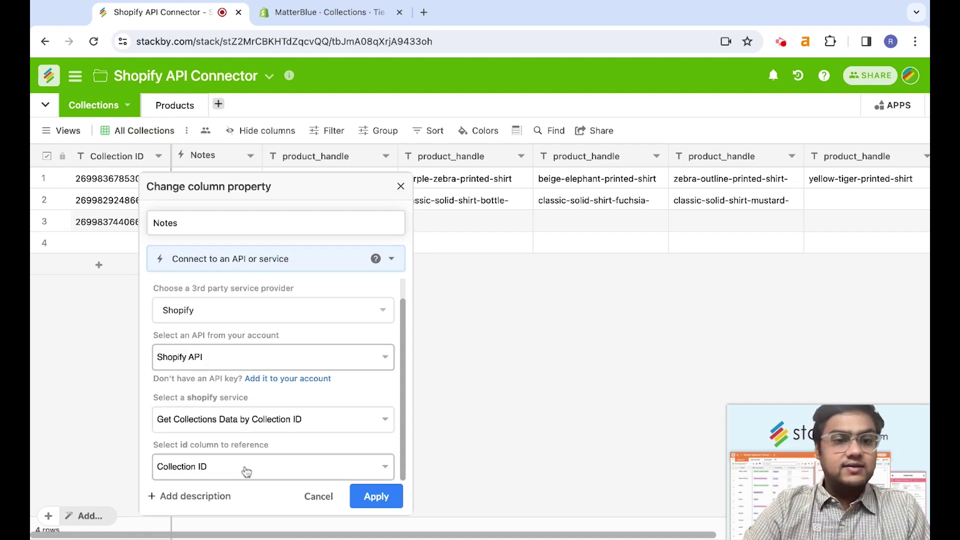
left_click(200, 226)
double_click(200, 227)
type("Collection API")
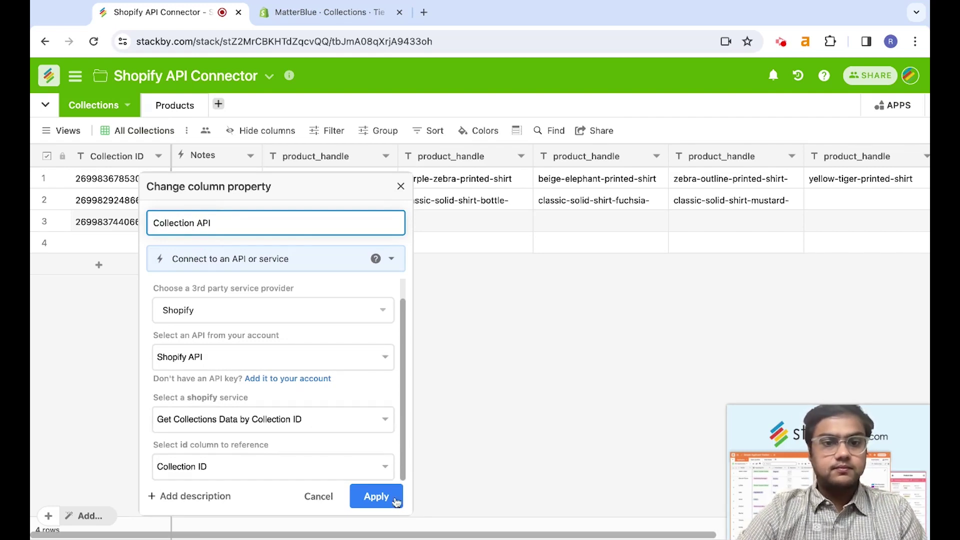
left_click(376, 496)
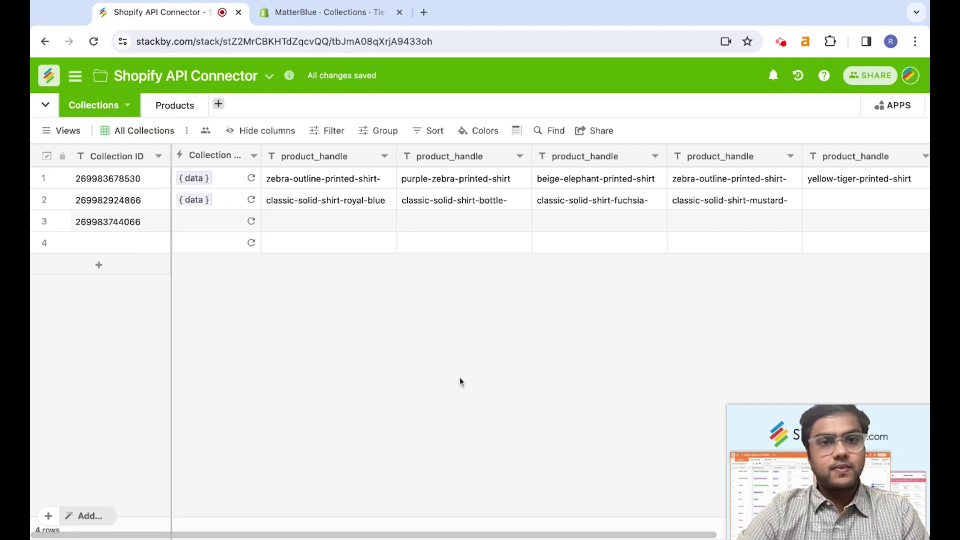
Pull the Shopify collection data for row 3 and go through its product handles.
left_click(253, 222)
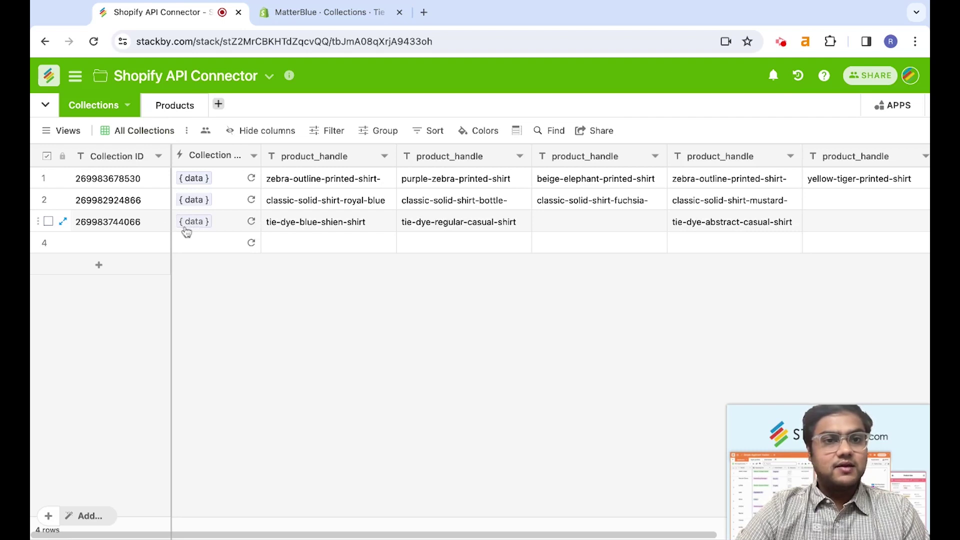
left_click(365, 231)
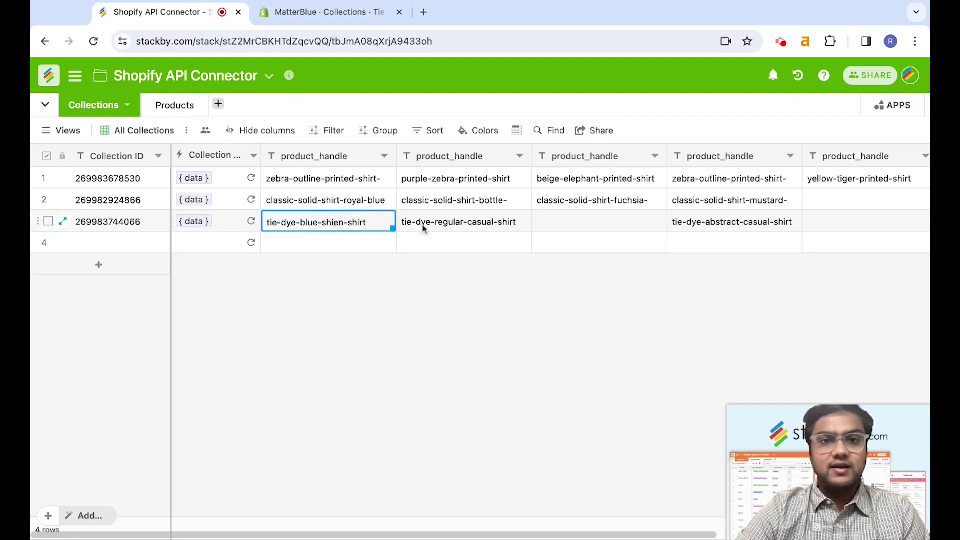
left_click(451, 228)
left_click(733, 228)
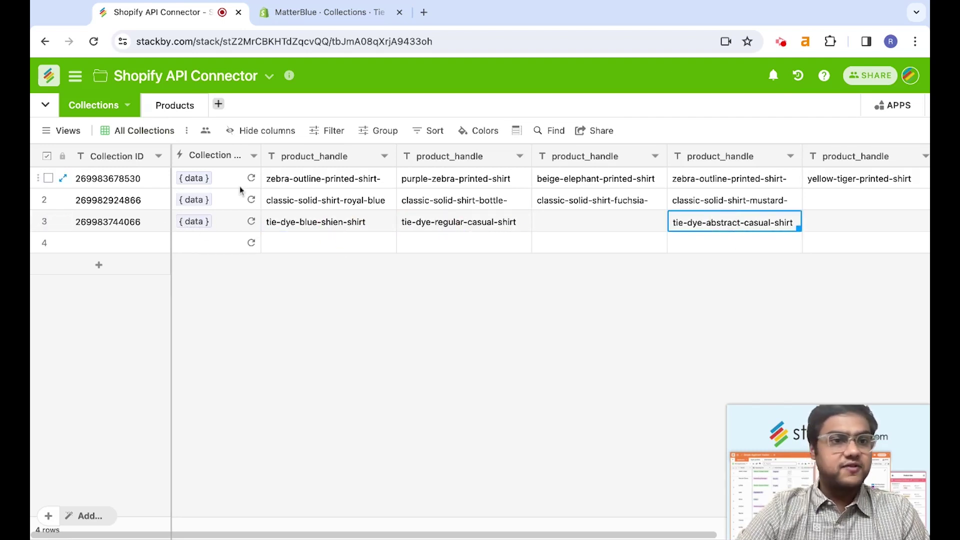
Copy the handle tie-dye-blue-shien-shirt from row 3 of the Collections table into row 7 of the Products table's Name column.
left_click(136, 226)
left_click(107, 268)
left_click(343, 225)
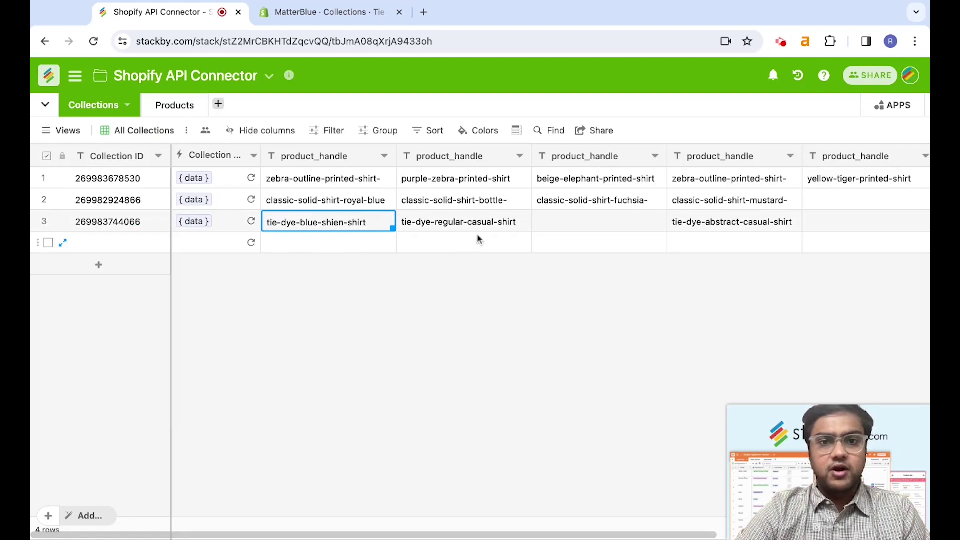
left_click(480, 226)
left_click(343, 221)
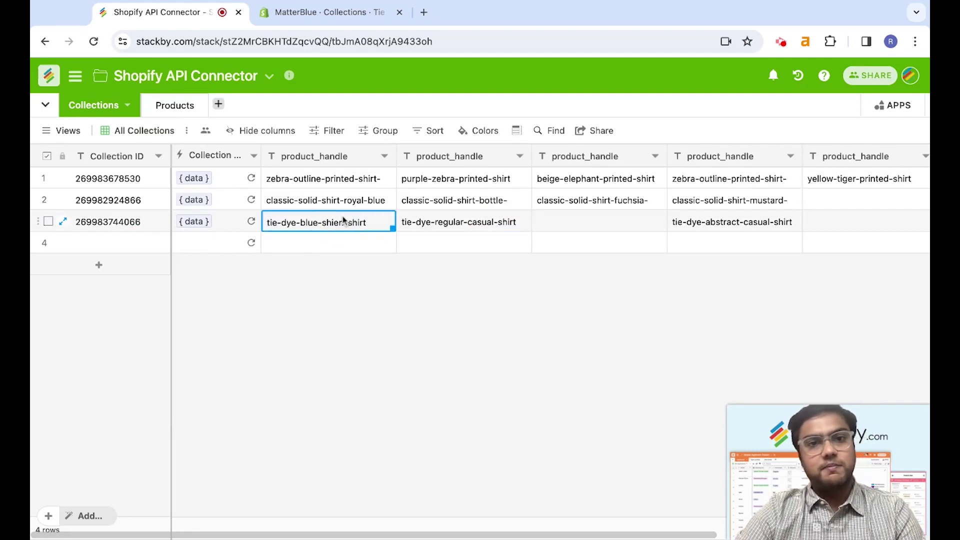
key("ctrl+c")
left_click(182, 104)
left_click(175, 307)
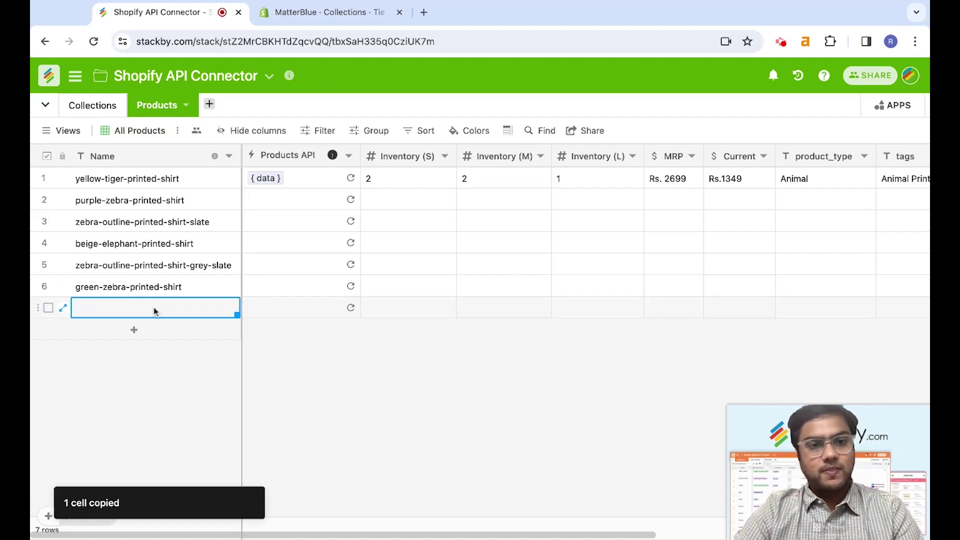
double_click(161, 310)
key("ctrl+v")
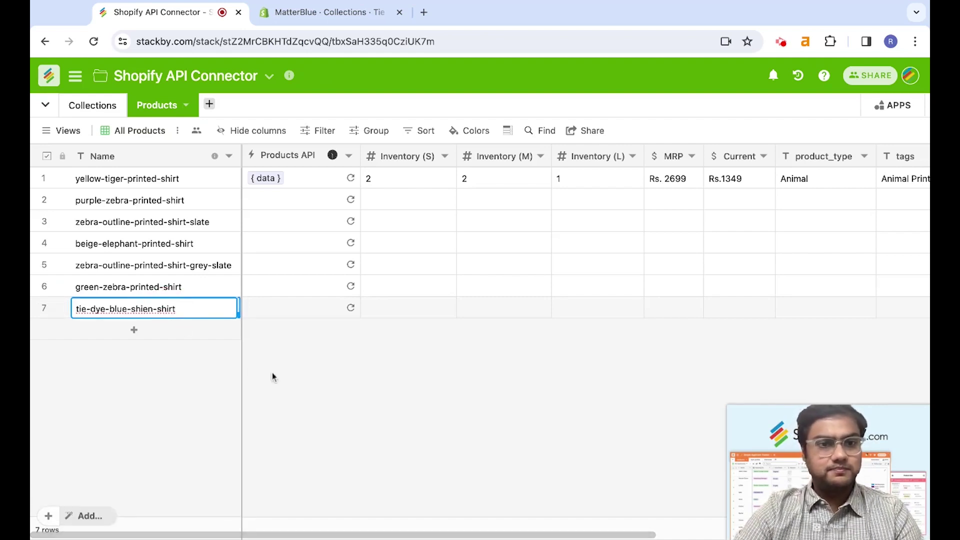
Add row 8 to the Products table and paste in the handle tie-dye-abstract-casual-shirt copied from the Collections table.
left_click(150, 332)
left_click(95, 105)
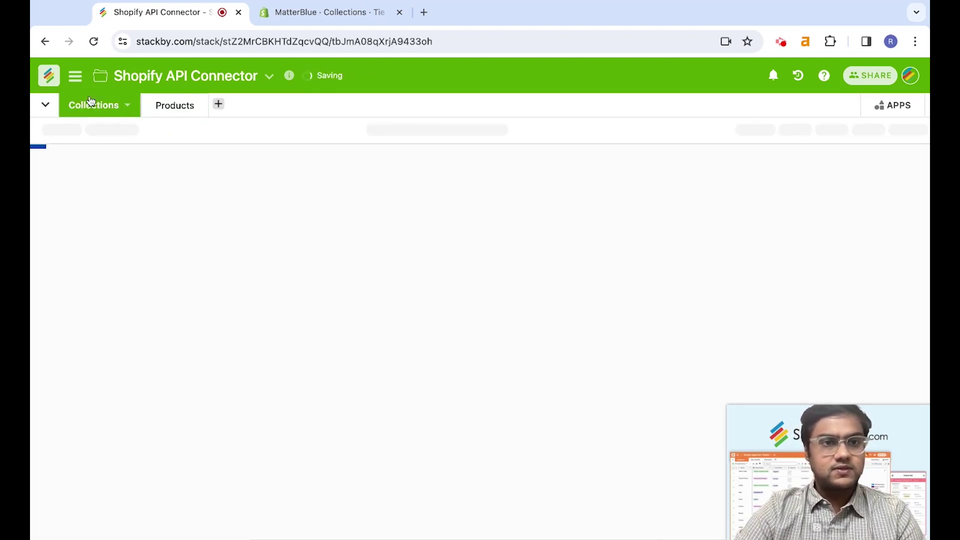
left_click(717, 224)
key("ctrl+c")
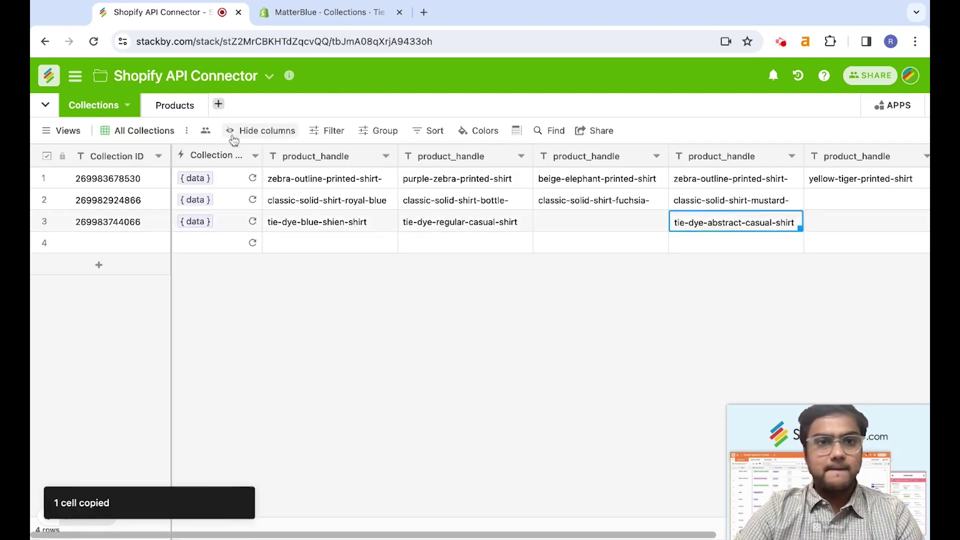
left_click(165, 106)
left_click(161, 327)
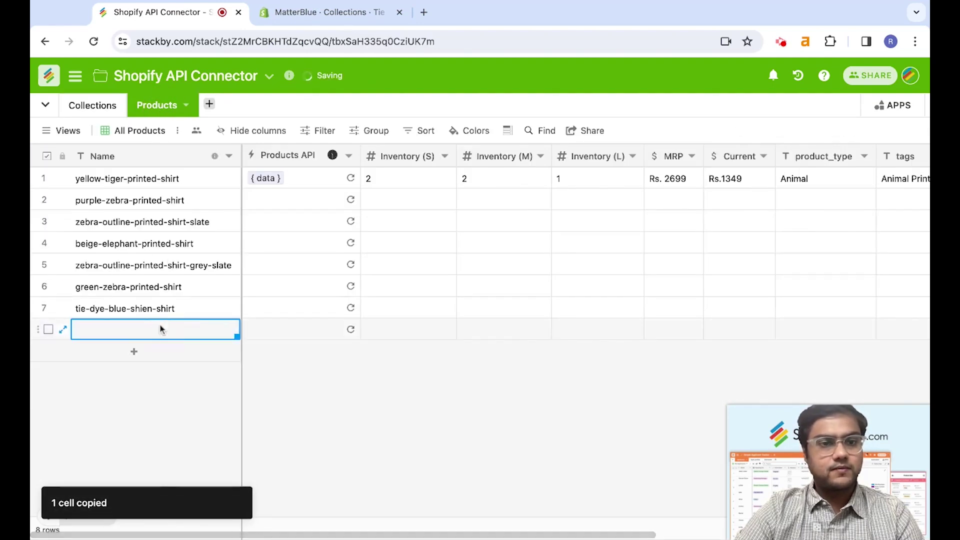
key("ctrl+v")
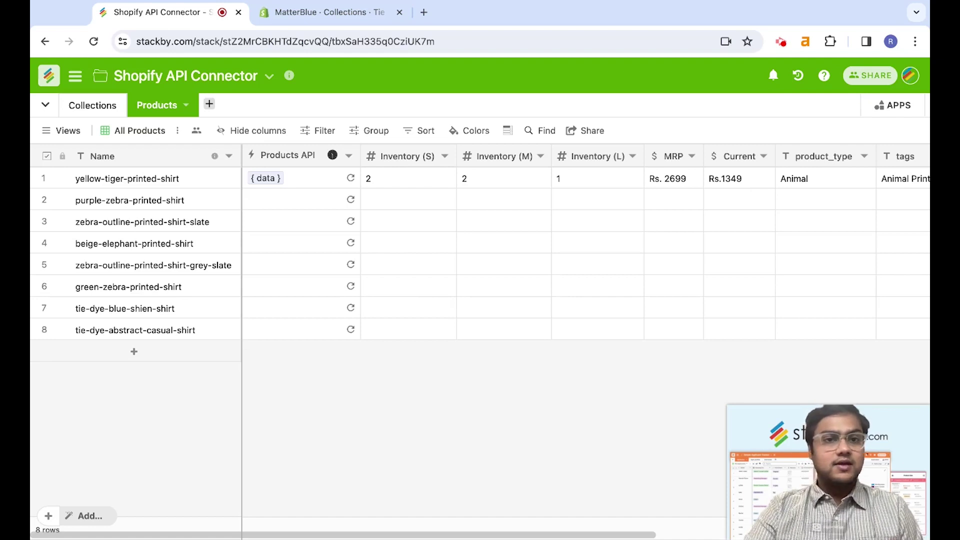
Check the Products API column's provider, API, service and handle reference settings, and close them without changes.
double_click(290, 150)
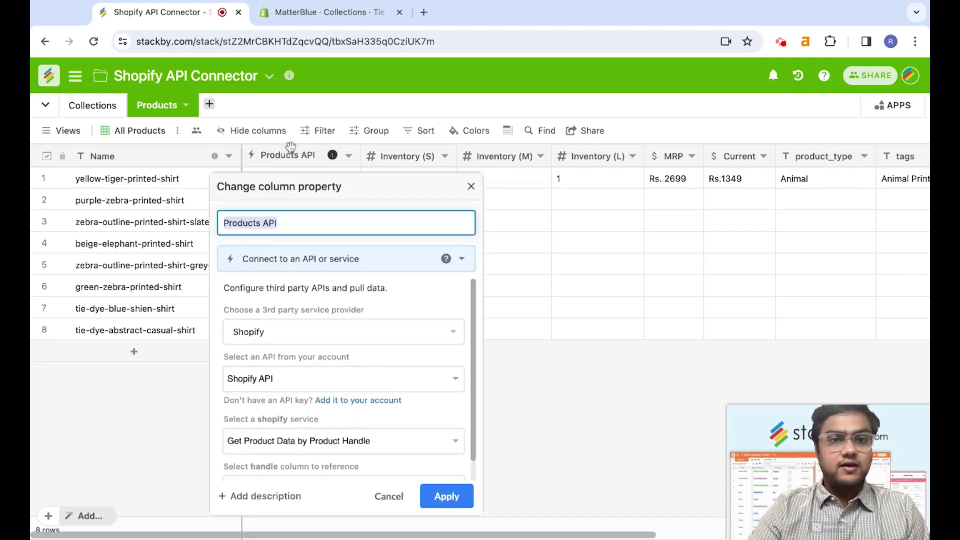
scroll(352, 311, "down", 1)
scroll(352, 311, "up", 1)
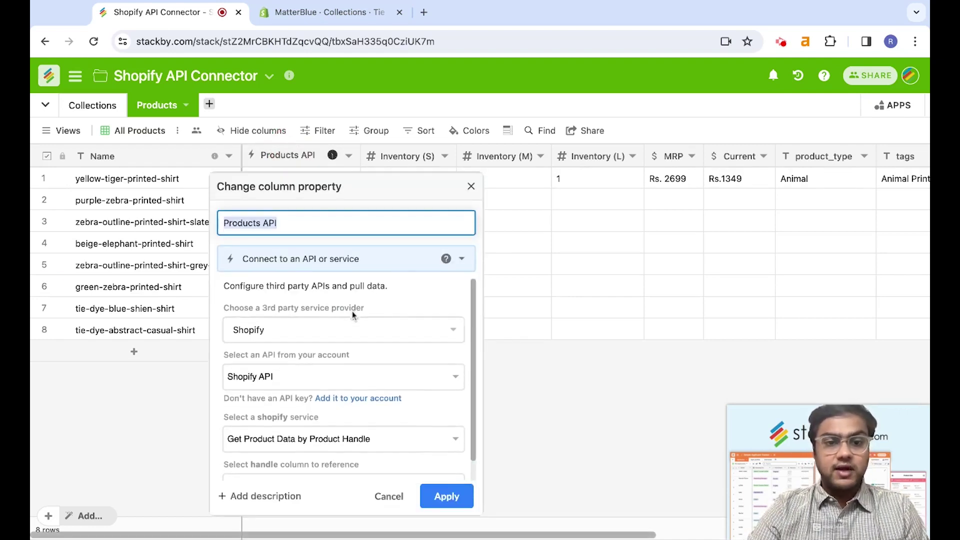
scroll(352, 311, "down", 1)
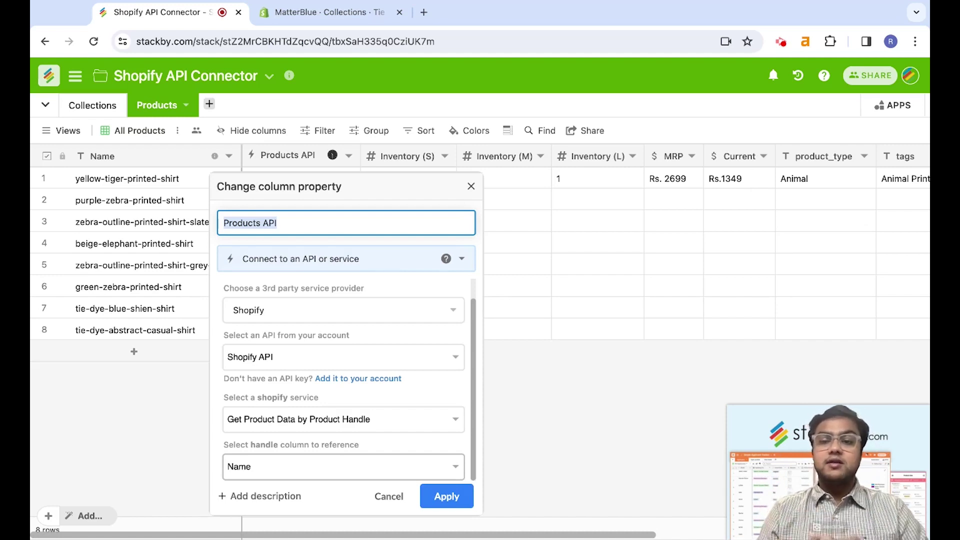
left_click(376, 500)
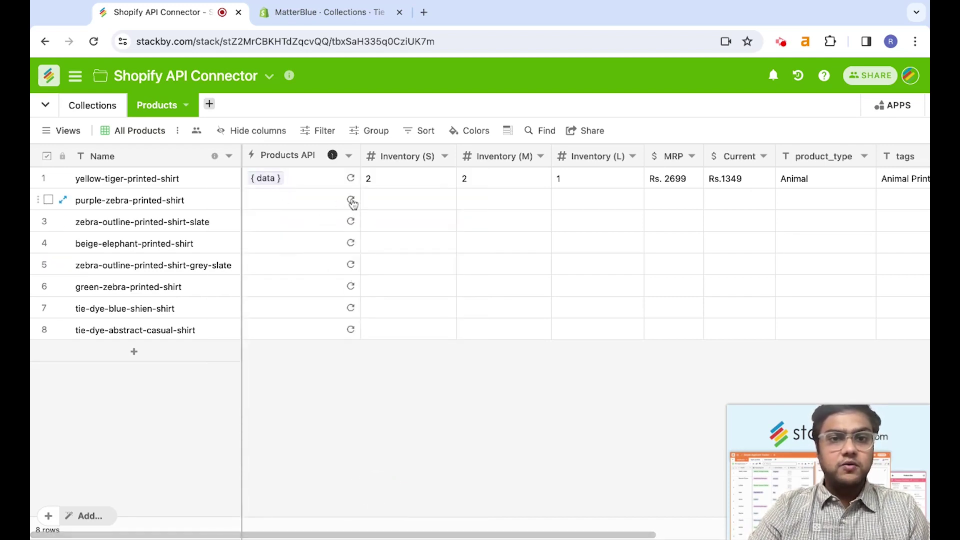
Pull the Shopify product data for purple-zebra-printed-shirt in row 2 and review its inventory, price, type and status columns.
left_click(352, 202)
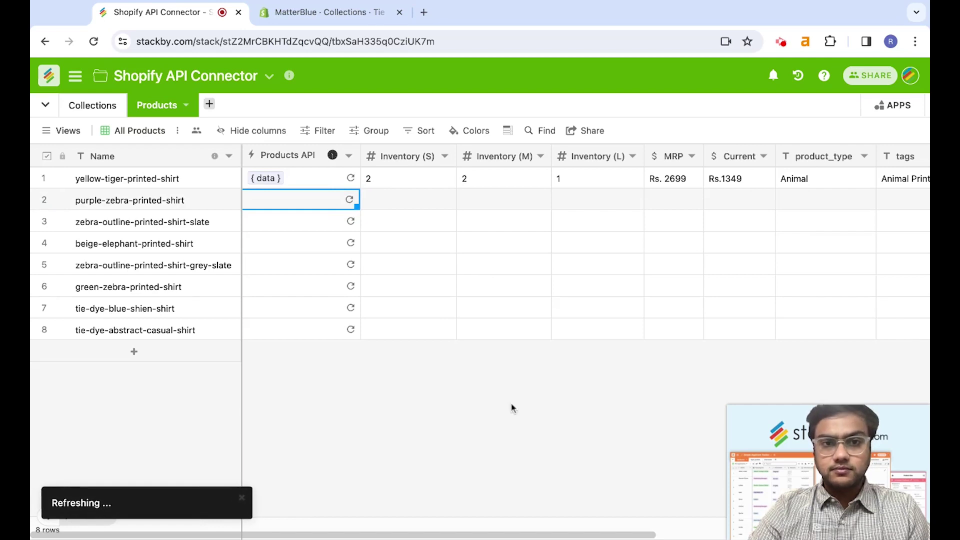
scroll(511, 407, "right", 10)
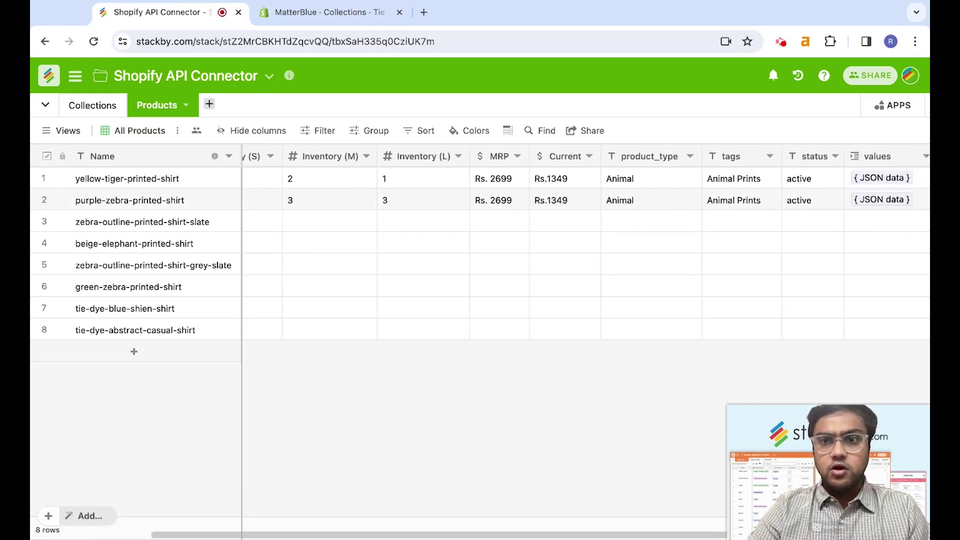
scroll(475, 361, "left", 10)
scroll(475, 361, "right", 2)
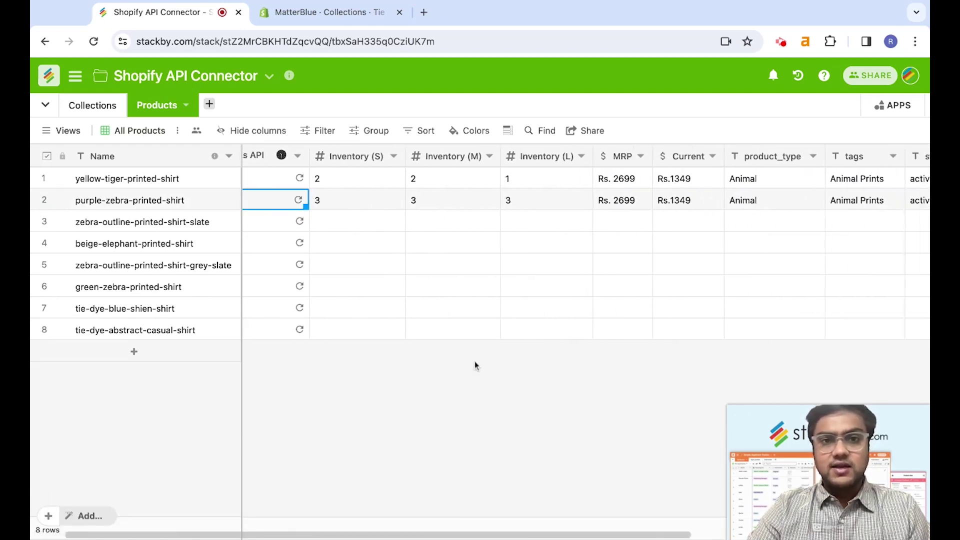
left_click(344, 183)
key("shift+Down")
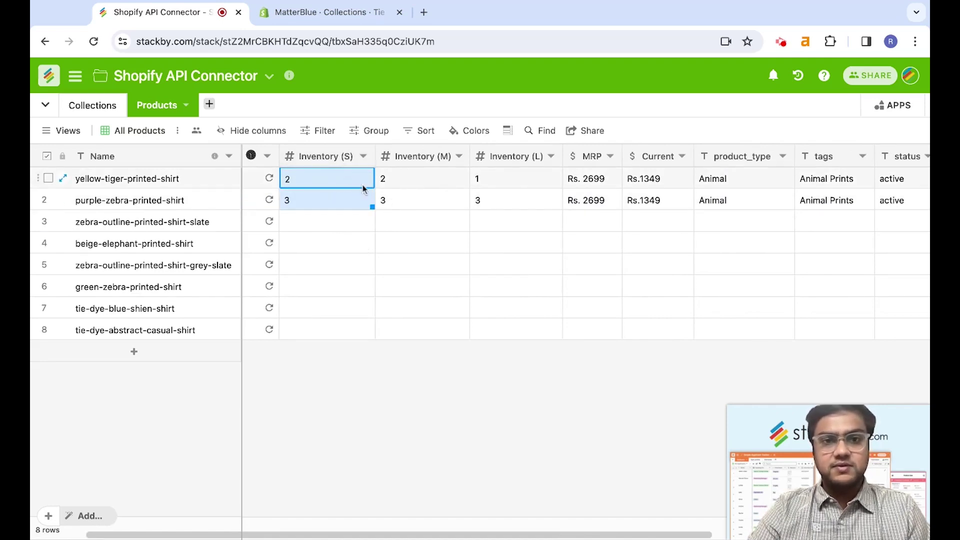
scroll(450, 209, "right", 2)
scroll(450, 209, "right", 3)
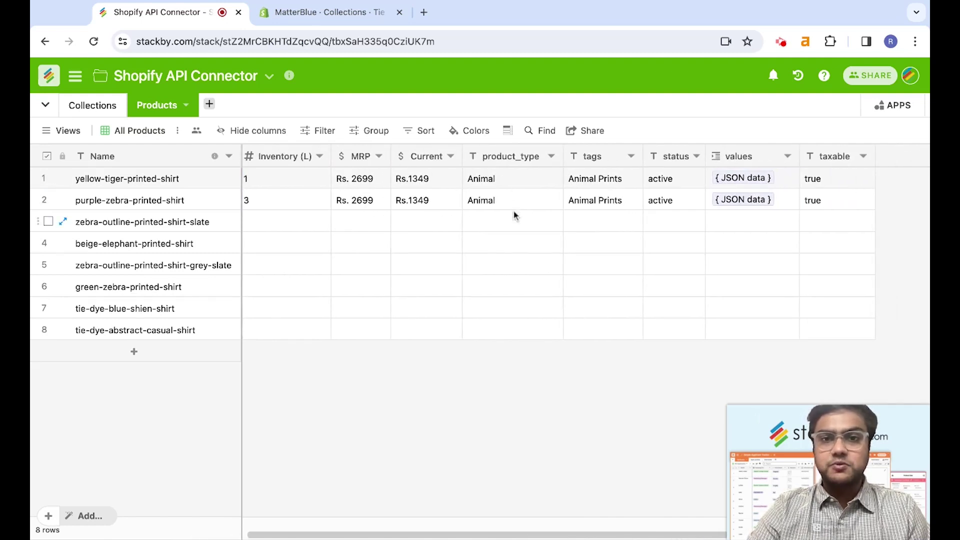
Rename the "values" column of the Products table "Sizes".
left_click(752, 201)
double_click(740, 156)
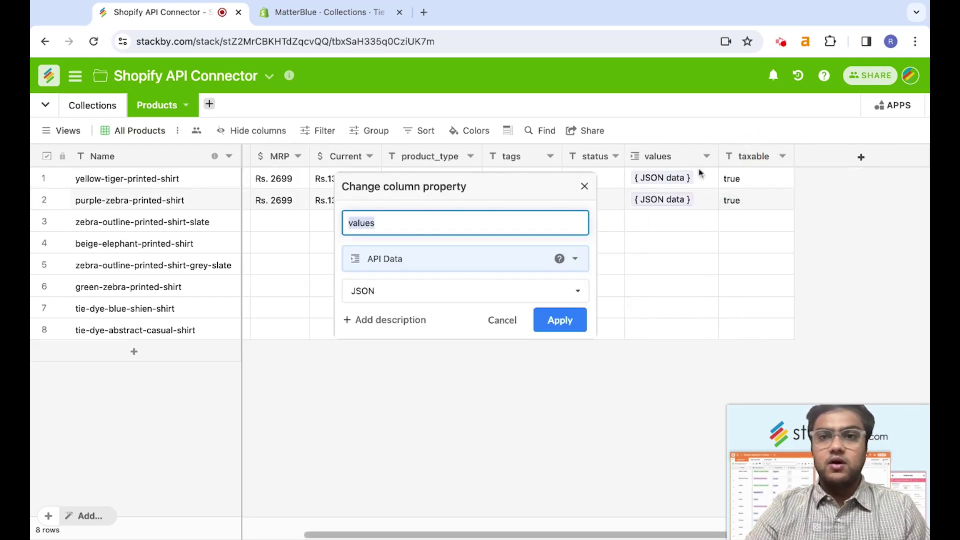
type("sizes")
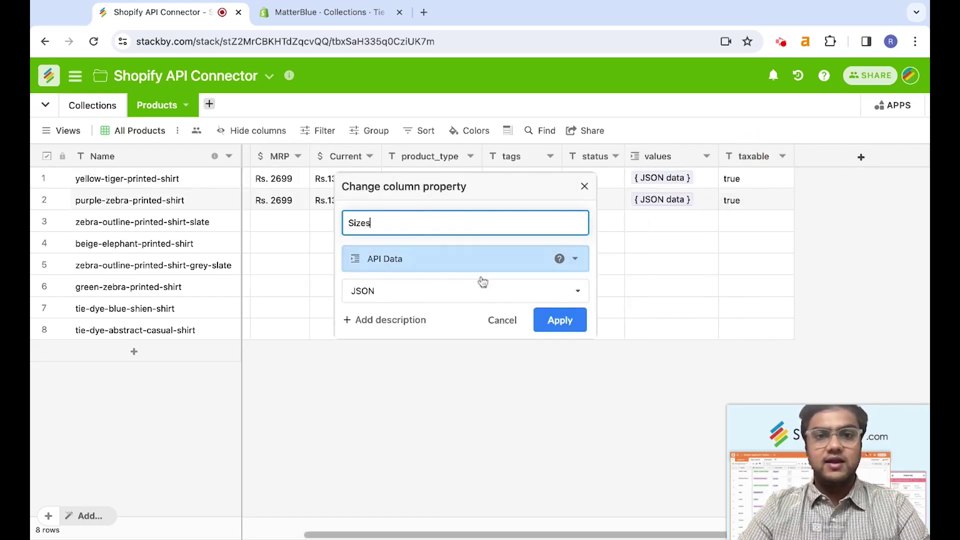
left_click(558, 320)
left_click(607, 354)
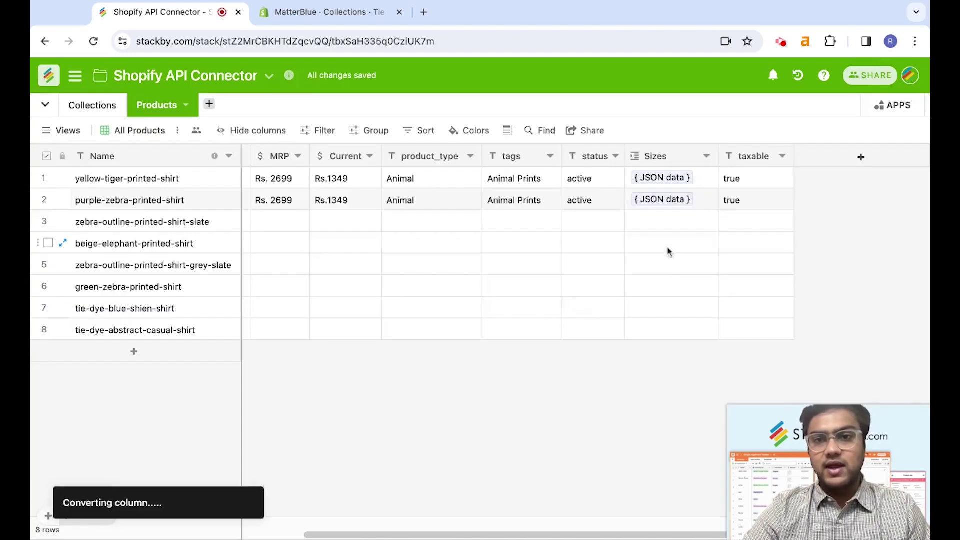
View the list of sizes stored in the Sizes cell of purple-zebra-printed-shirt and close it.
left_click(664, 200)
left_click(668, 203)
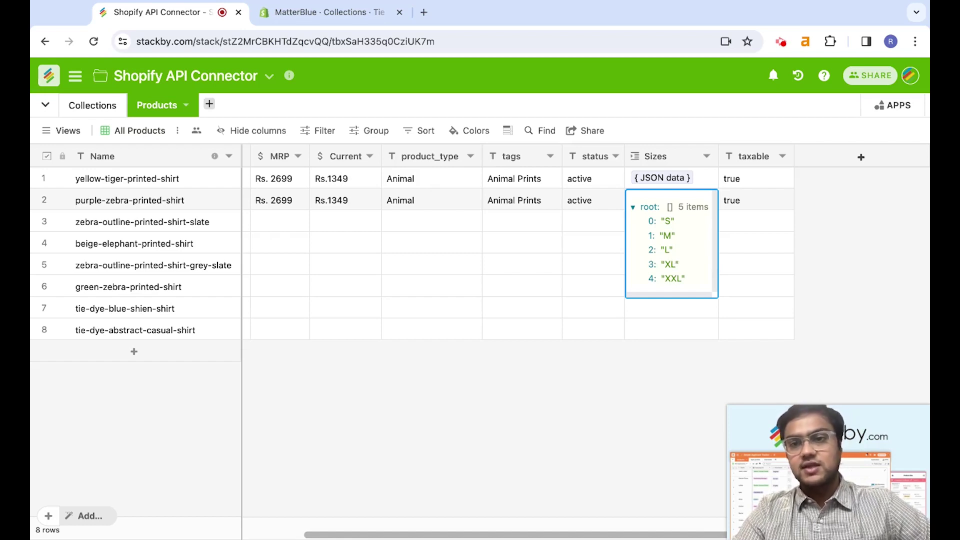
left_click(414, 265)
Open the Products API data of purple-zebra-printed-shirt and examine its product-level fields, such as vendor, product type, tags and status.
scroll(414, 268, "left", 8)
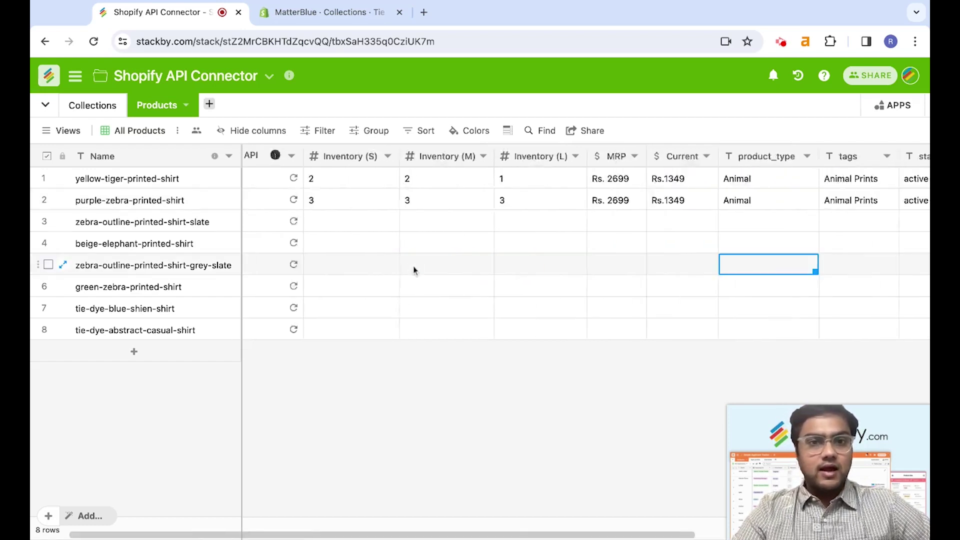
left_click(266, 200)
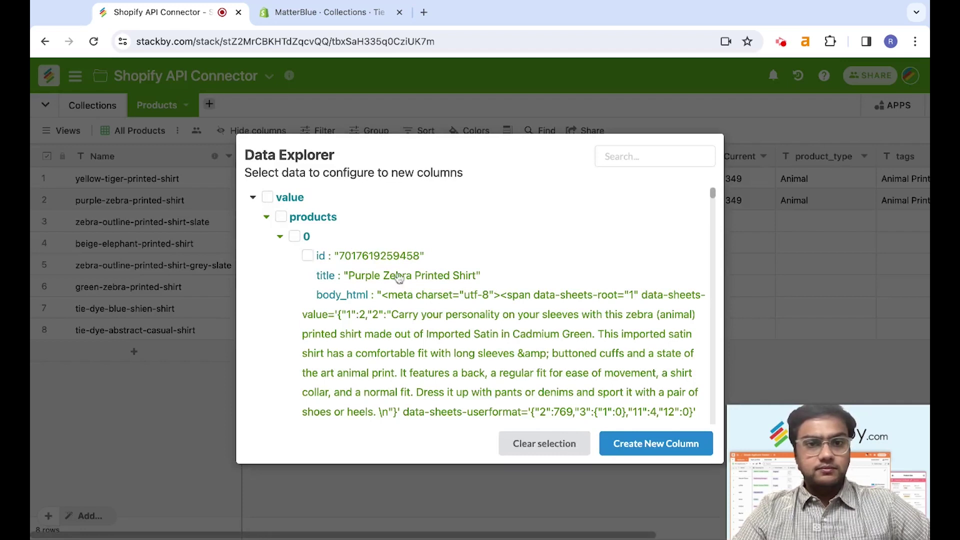
scroll(424, 307, "down", 1)
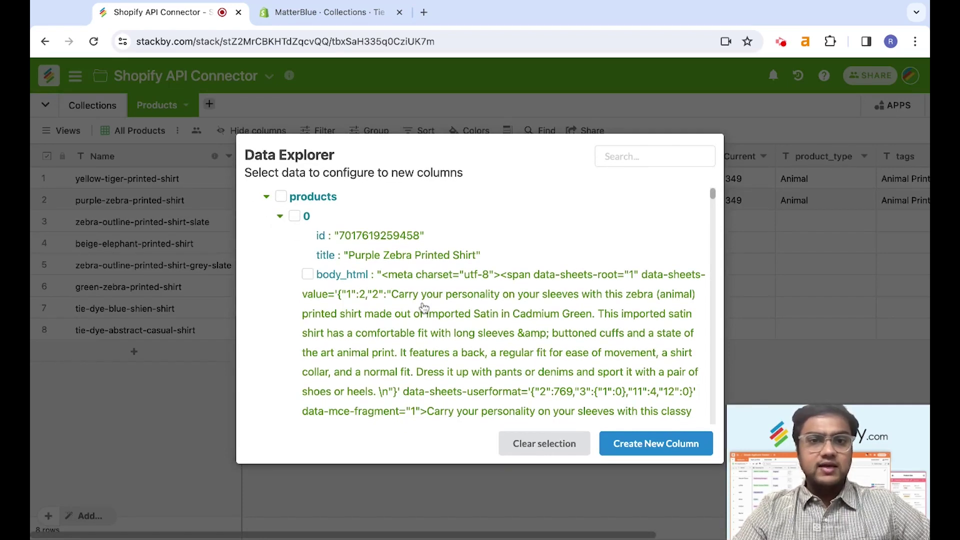
scroll(506, 305, "down", 10)
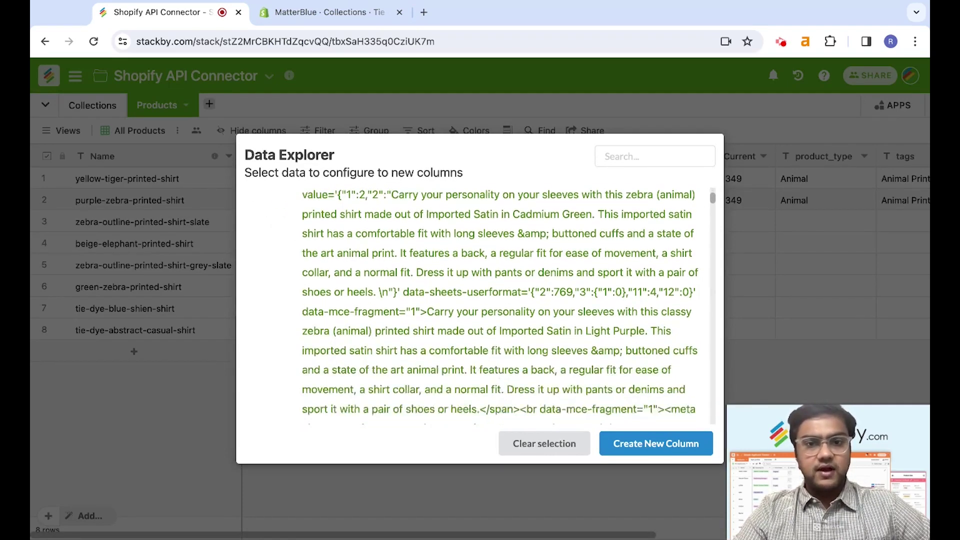
scroll(503, 302, "down", 10)
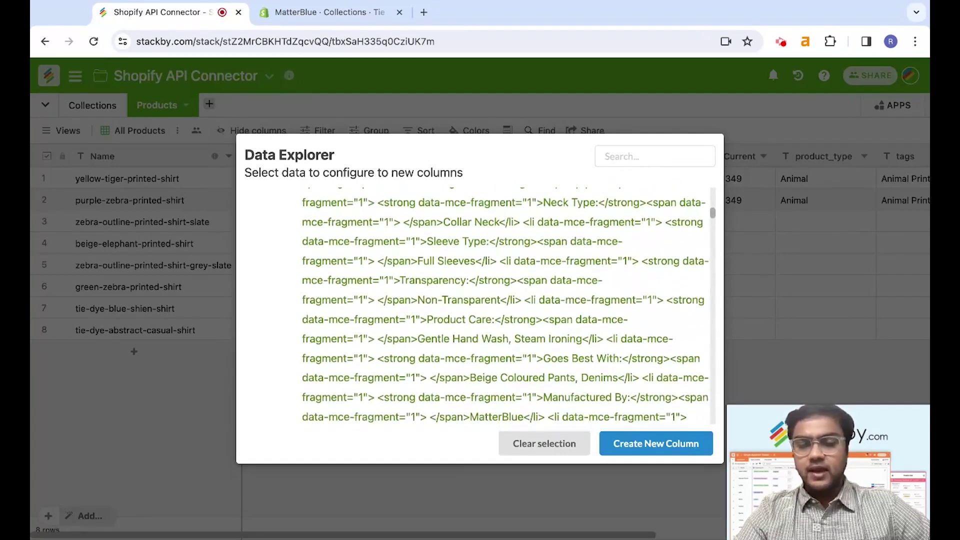
scroll(408, 300, "down", 2)
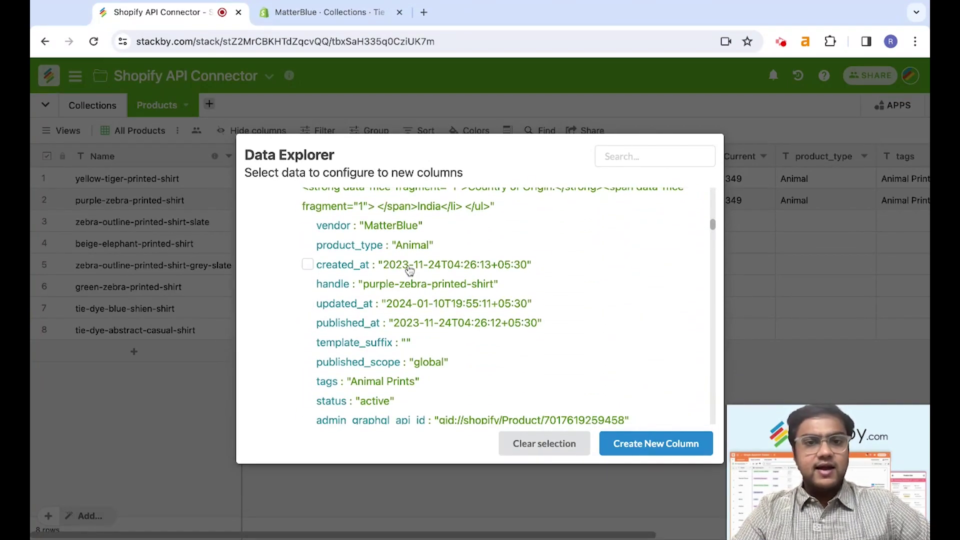
Examine the price, compare-at price, taxable and inventory quantity fields of each size variant from S to XXL in the Data Explorer.
scroll(420, 315, "down", 4)
scroll(393, 307, "down", 8)
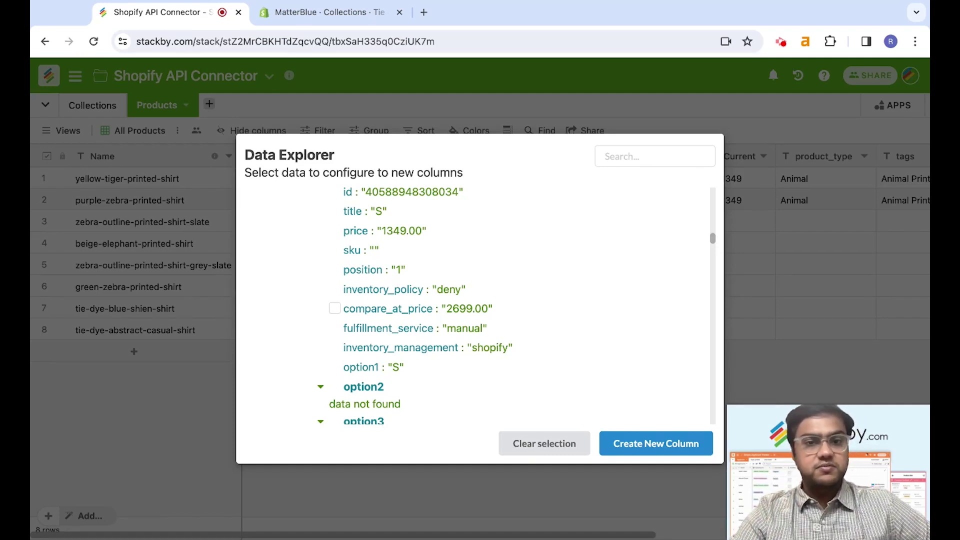
scroll(392, 307, "down", 5)
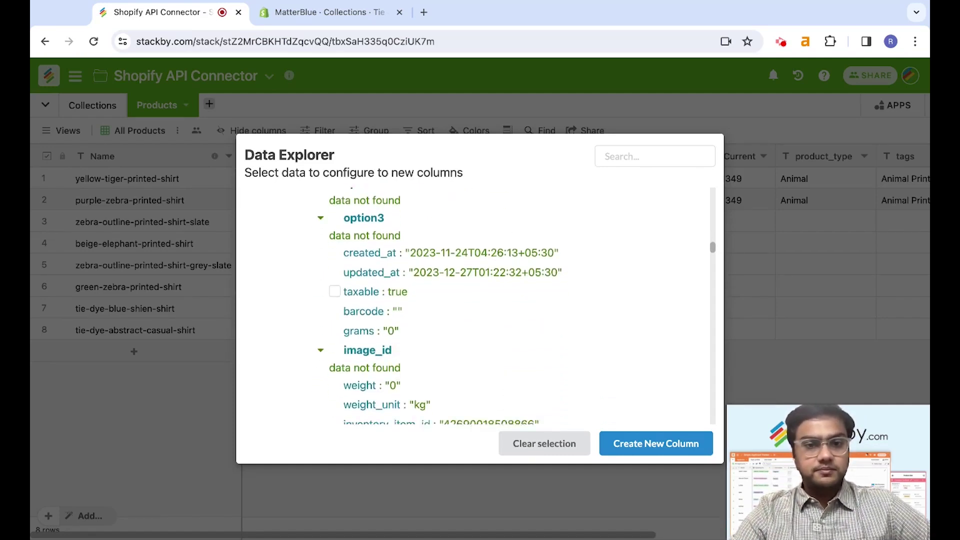
scroll(393, 320, "down", 3)
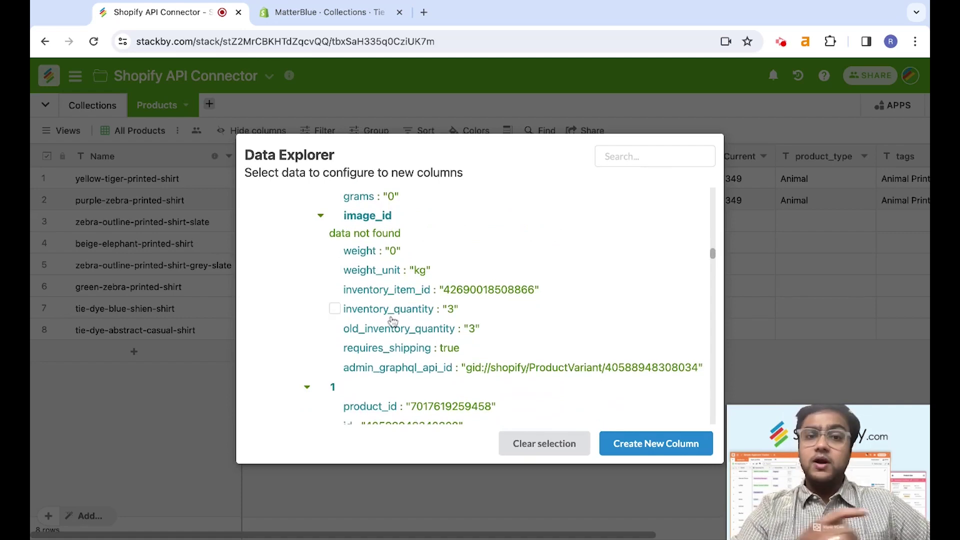
scroll(393, 321, "down", 1)
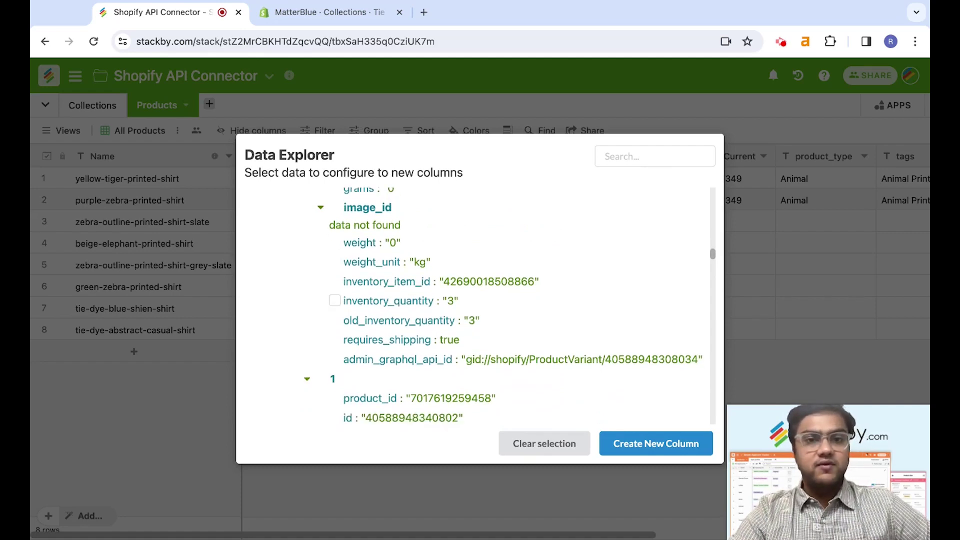
scroll(395, 290, "down", 12)
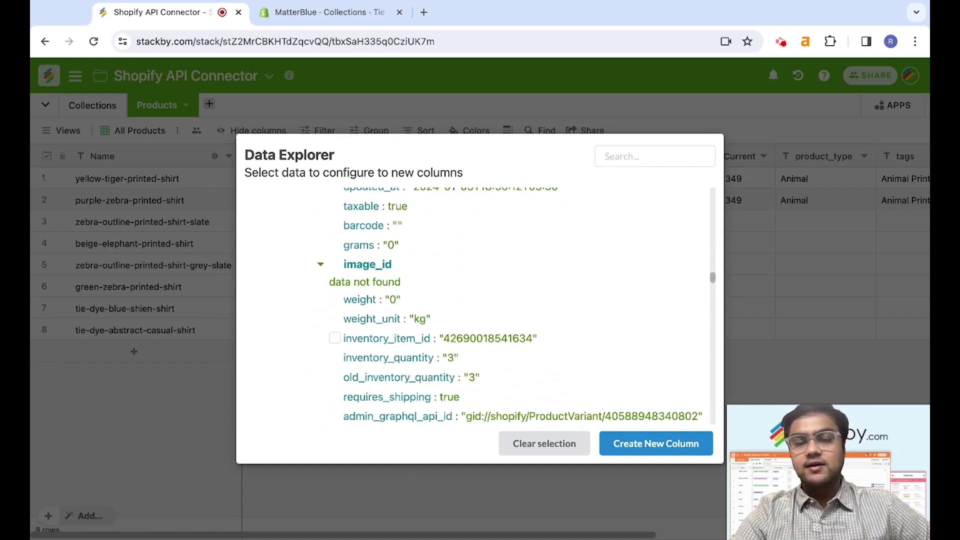
scroll(350, 325, "down", 10)
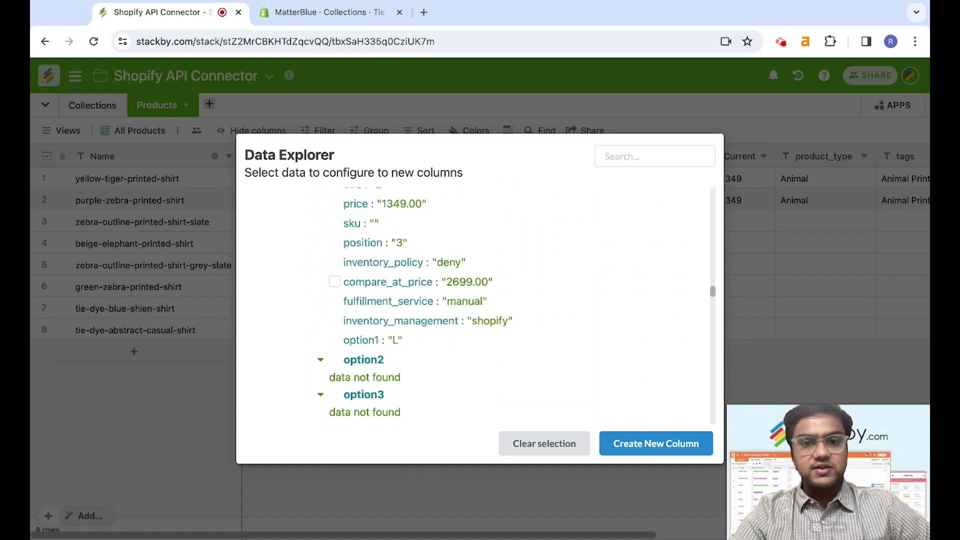
scroll(470, 339, "down", 12)
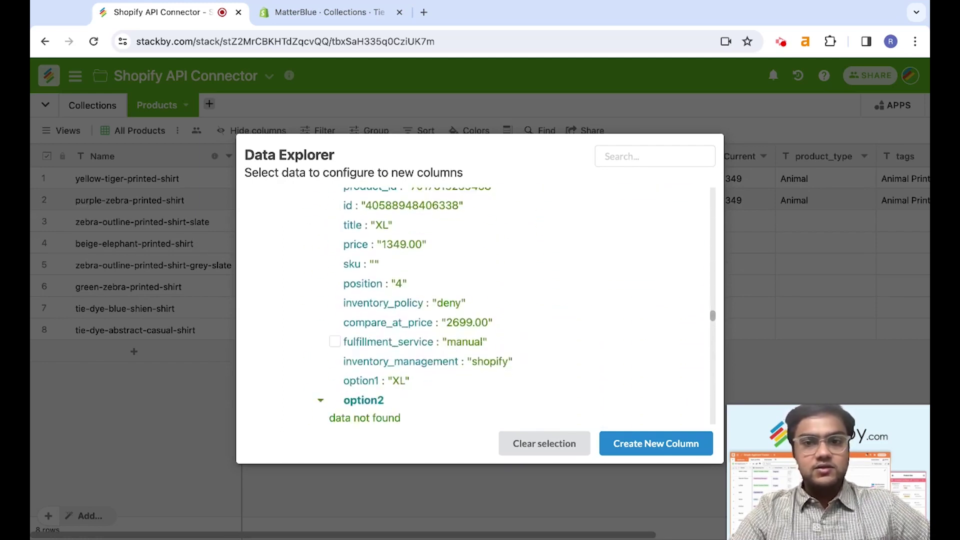
scroll(470, 339, "down", 12)
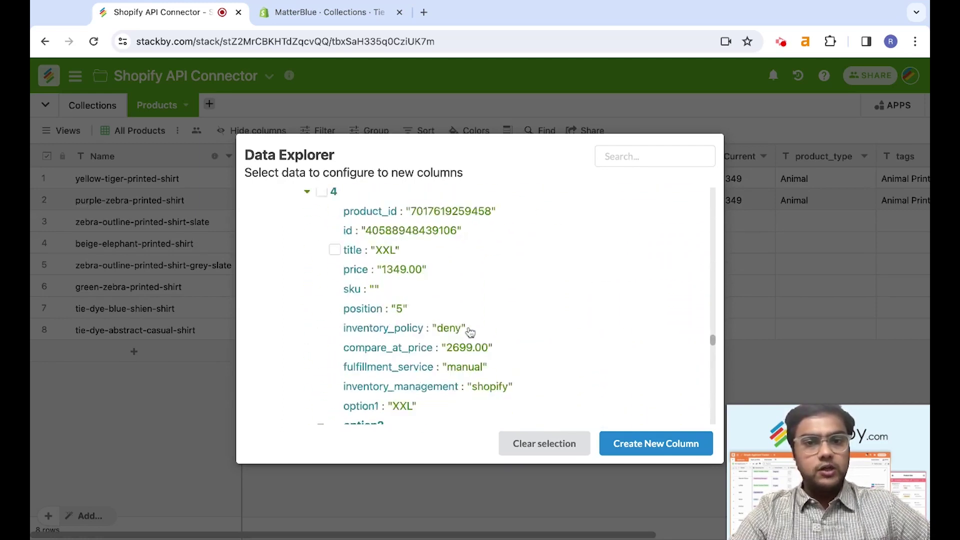
scroll(470, 333, "down", 1)
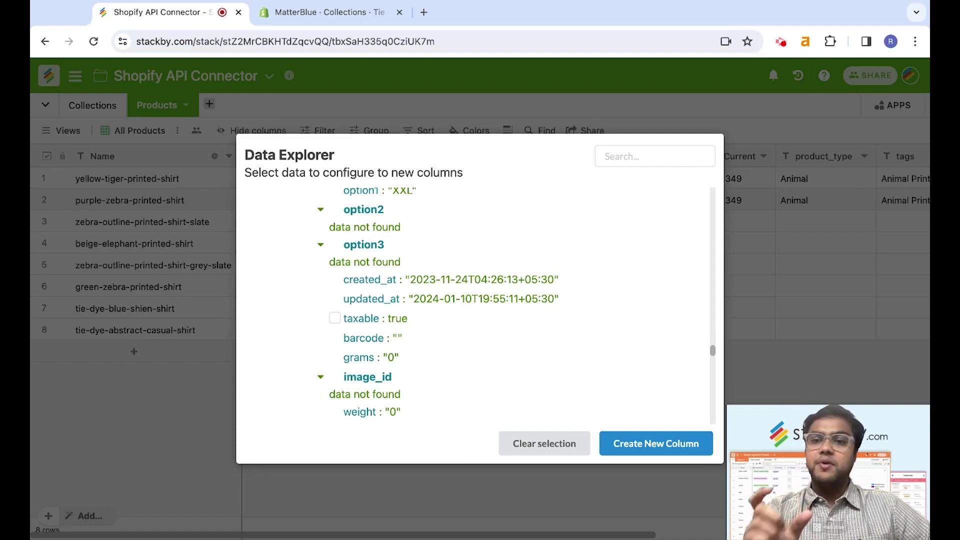
scroll(470, 305, "down", 15)
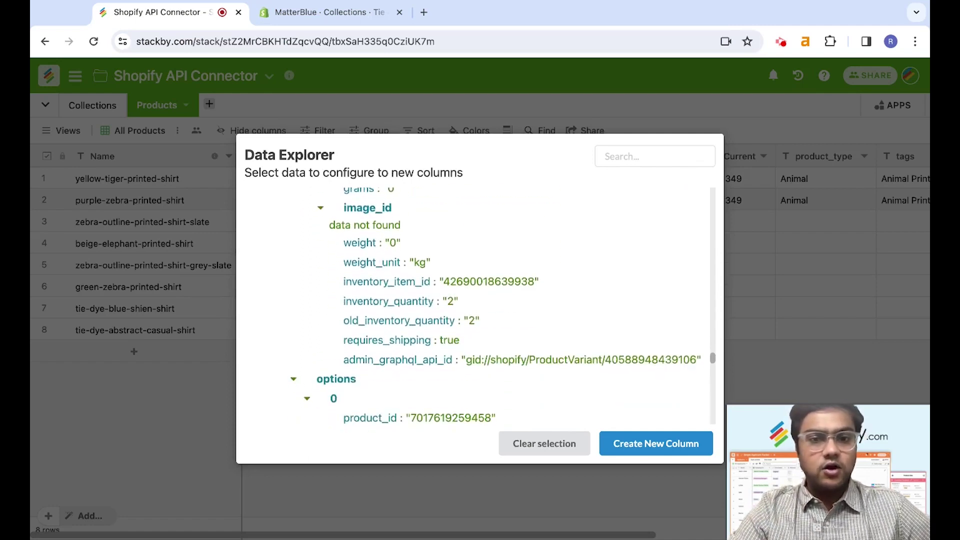
Look through the size option values and image fields of purple-zebra-printed-shirt, and close the Data Explorer without creating a column.
scroll(470, 305, "down", 2)
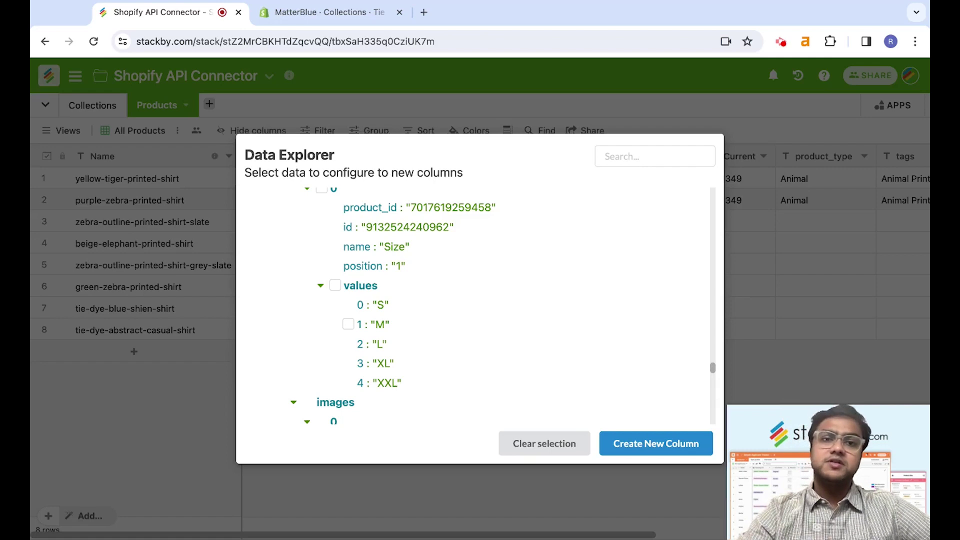
scroll(350, 323, "down", 3)
scroll(678, 354, "down", 9)
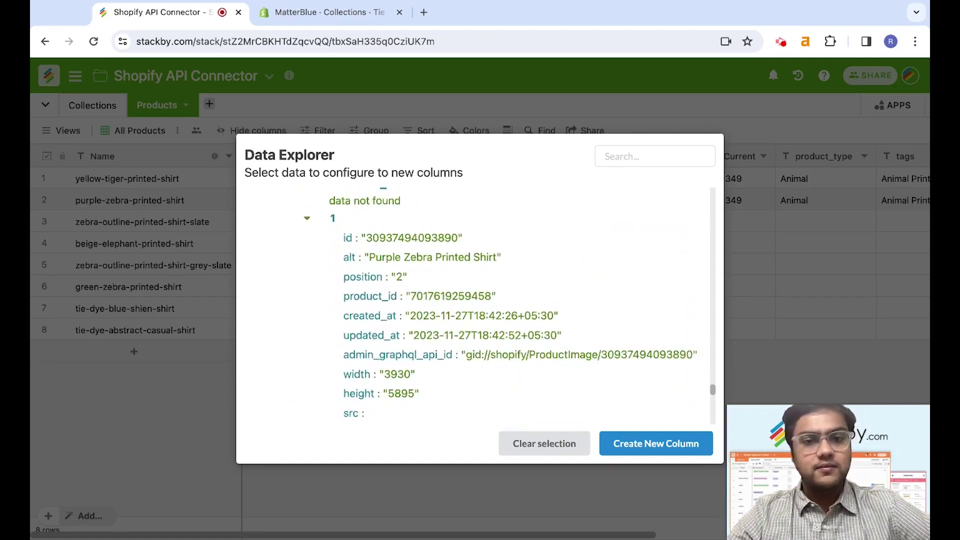
left_click(732, 340)
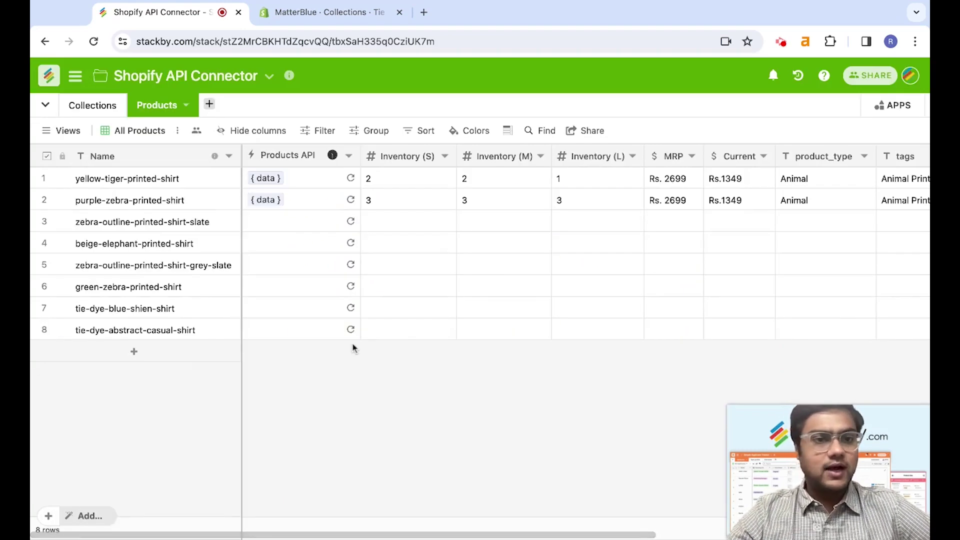
Refresh the Products API data for rows 3 to 7, zebra-outline-printed-shirt-slate through tie-dye-blue-shien-shirt, and review the filled product columns.
left_click_drag(322, 231, 315, 287)
right_click(315, 300)
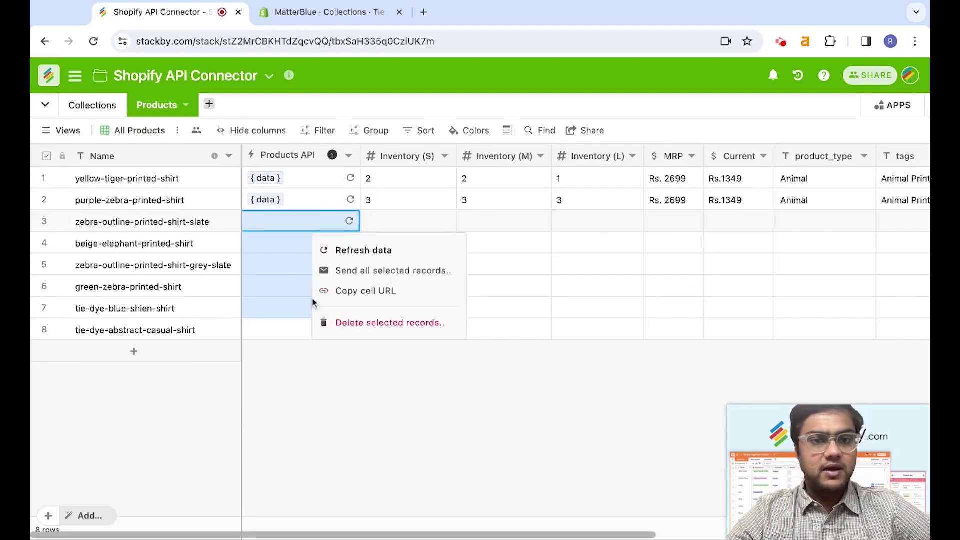
left_click(359, 254)
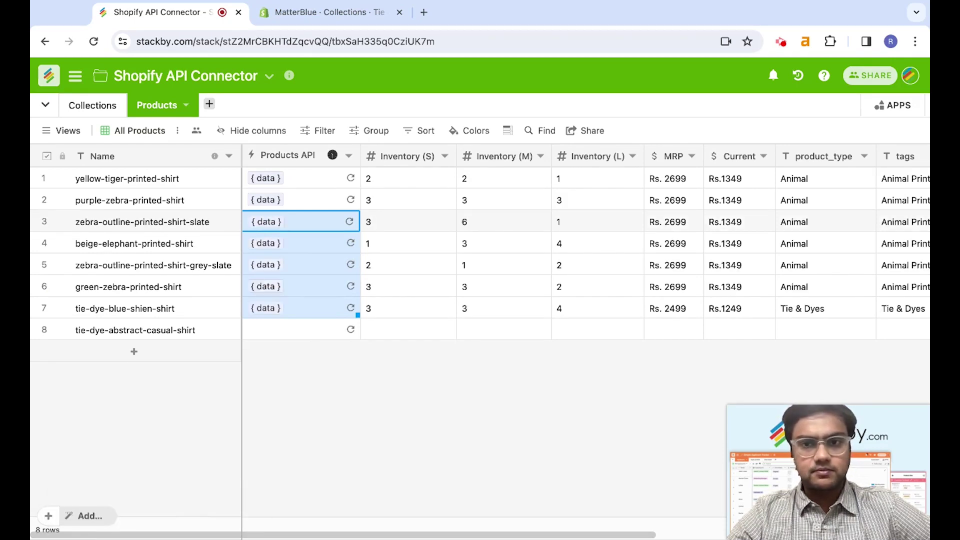
scroll(585, 250, "right", 8)
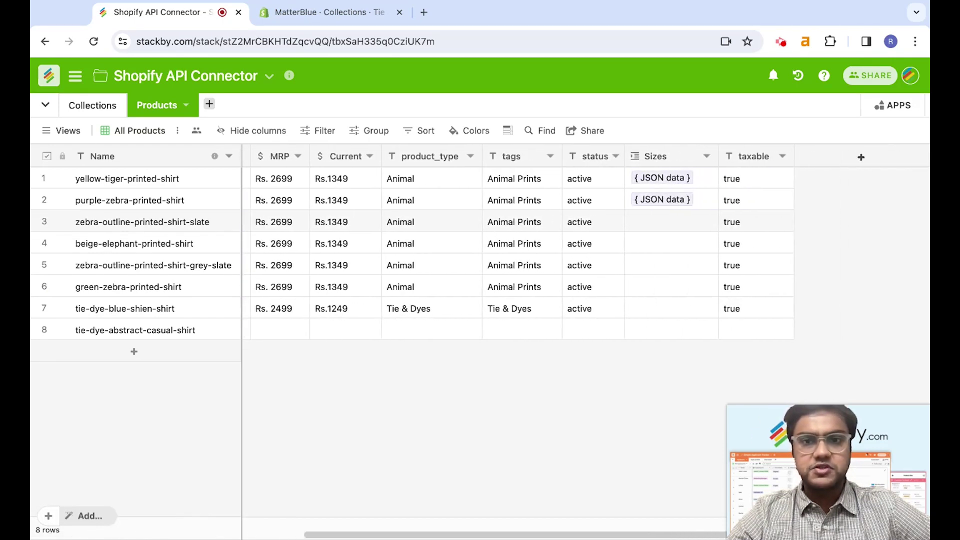
scroll(585, 250, "left", 8)
left_click_drag(412, 279, 412, 309)
left_click(412, 309)
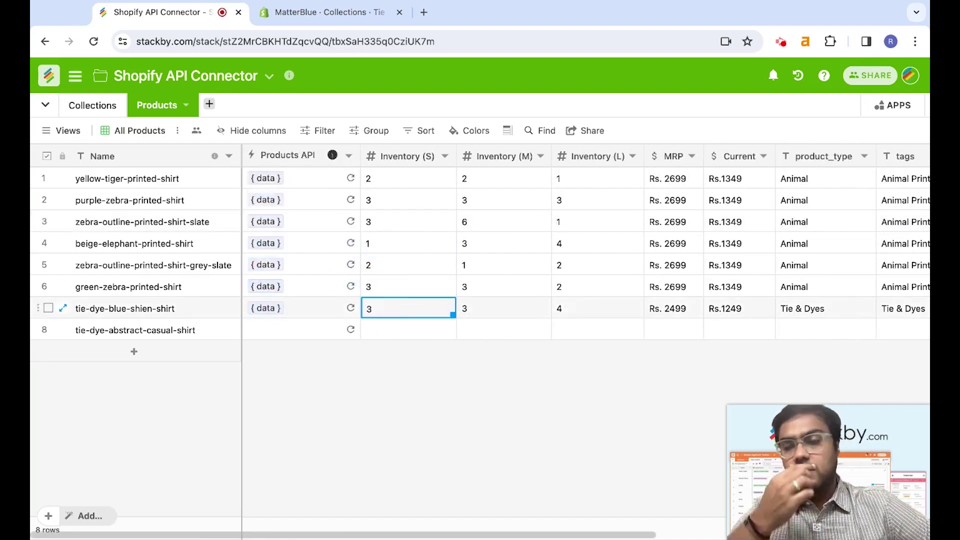